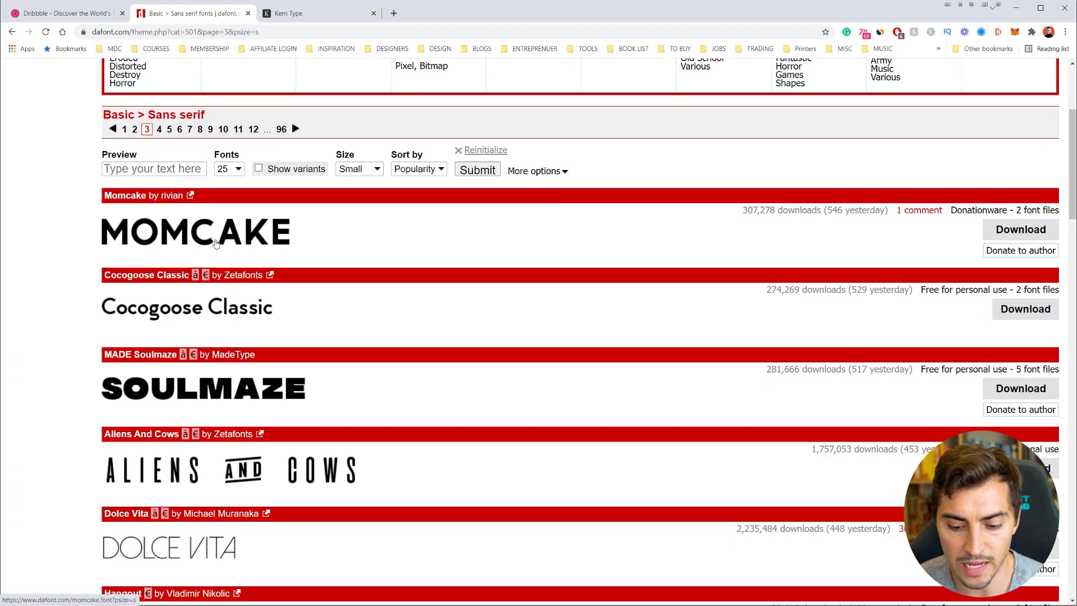
Step: Browse the Basic > Sans serif font list on DaFont, comparing the letter spacing of the font previews
{"action": "key", "text": "ctrl+plus"}
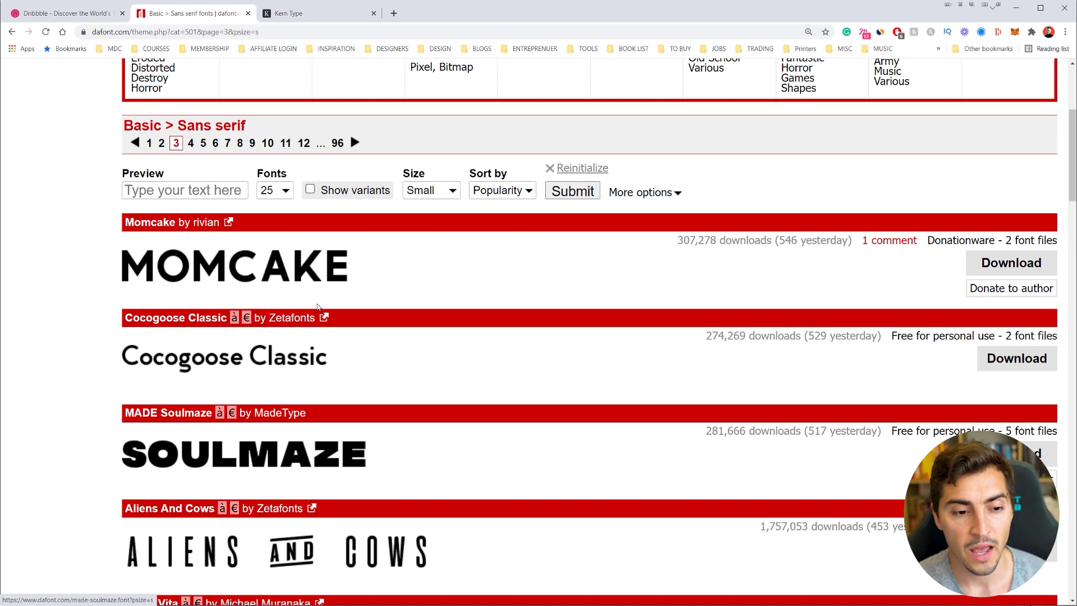
{"action": "scroll", "coordinate": [271, 330], "scroll_direction": "down", "scroll_amount": 2}
{"action": "scroll", "coordinate": [412, 330], "scroll_direction": "down", "scroll_amount": 3}
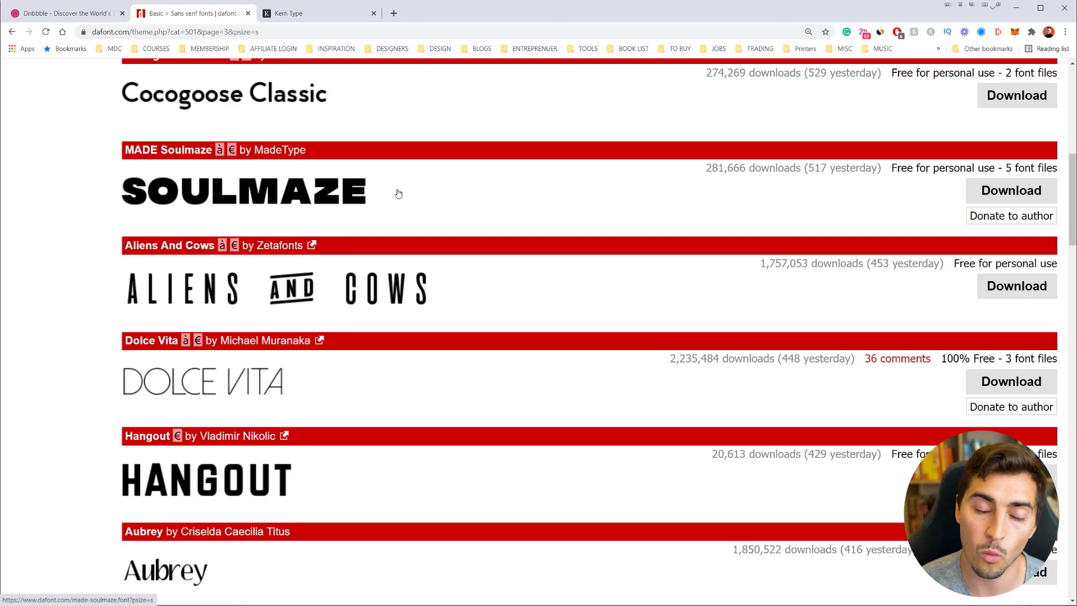
{"action": "scroll", "coordinate": [399, 193], "scroll_direction": "down", "scroll_amount": 14}
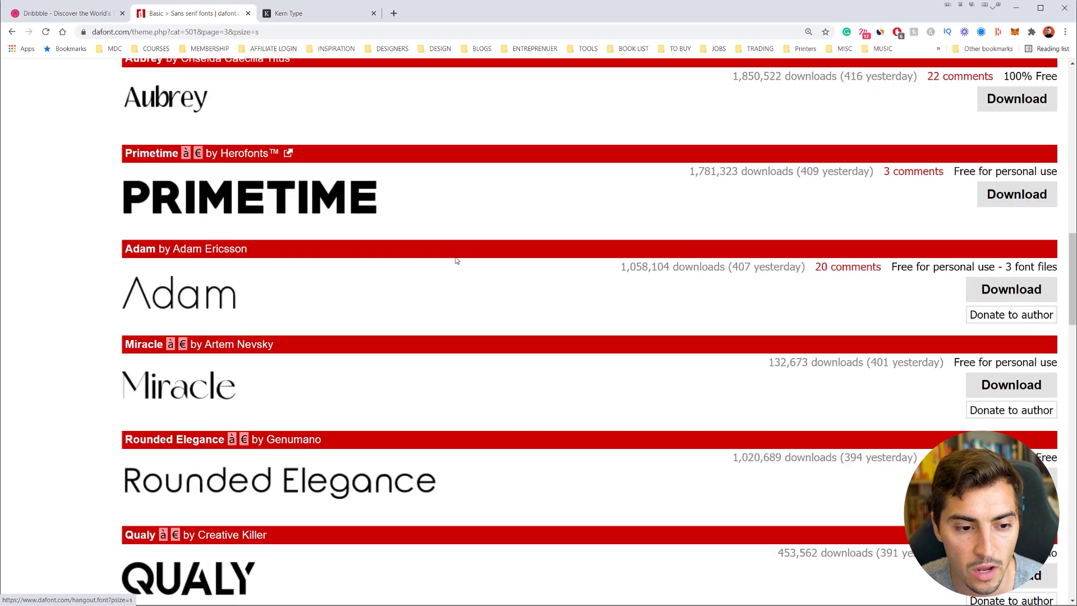
{"action": "scroll", "coordinate": [281, 337], "scroll_direction": "down", "scroll_amount": 4}
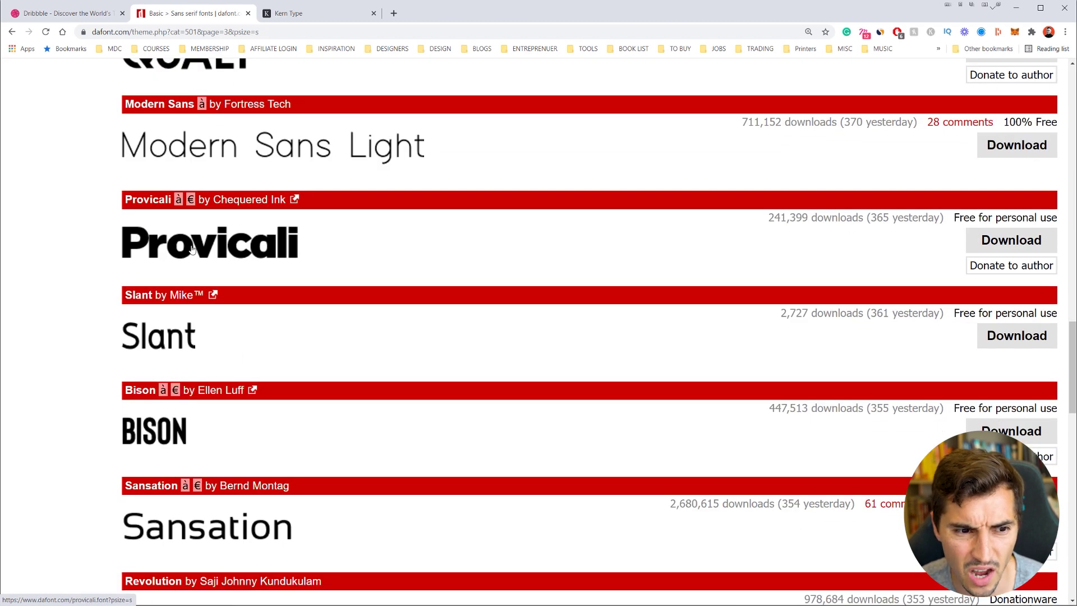
{"action": "scroll", "coordinate": [380, 251], "scroll_direction": "down", "scroll_amount": 5}
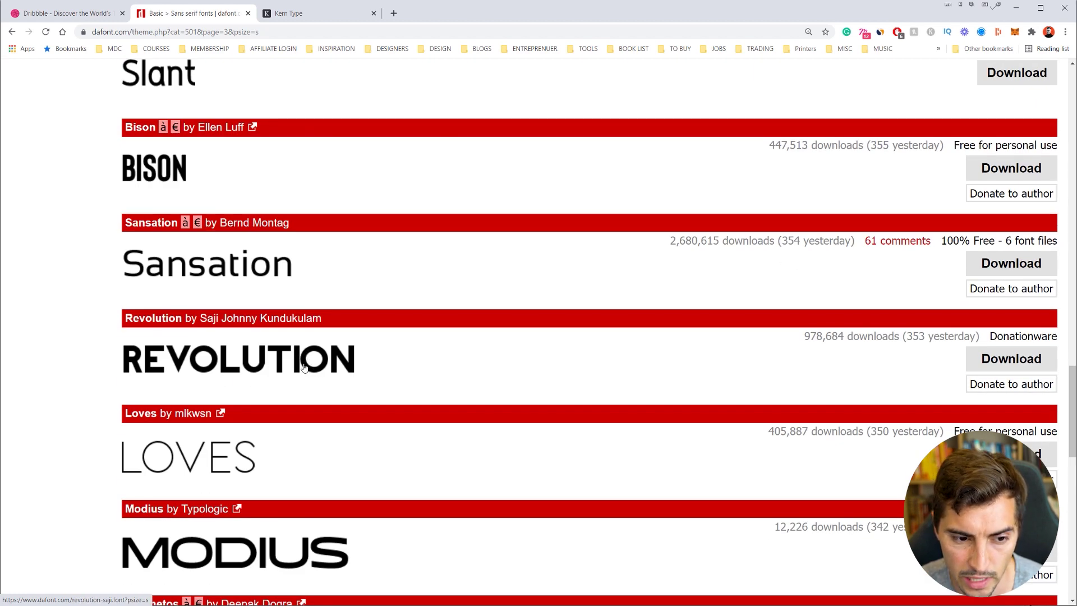
{"action": "scroll", "coordinate": [303, 367], "scroll_direction": "down", "scroll_amount": 12}
{"action": "scroll", "coordinate": [348, 405], "scroll_direction": "up", "scroll_amount": 20}
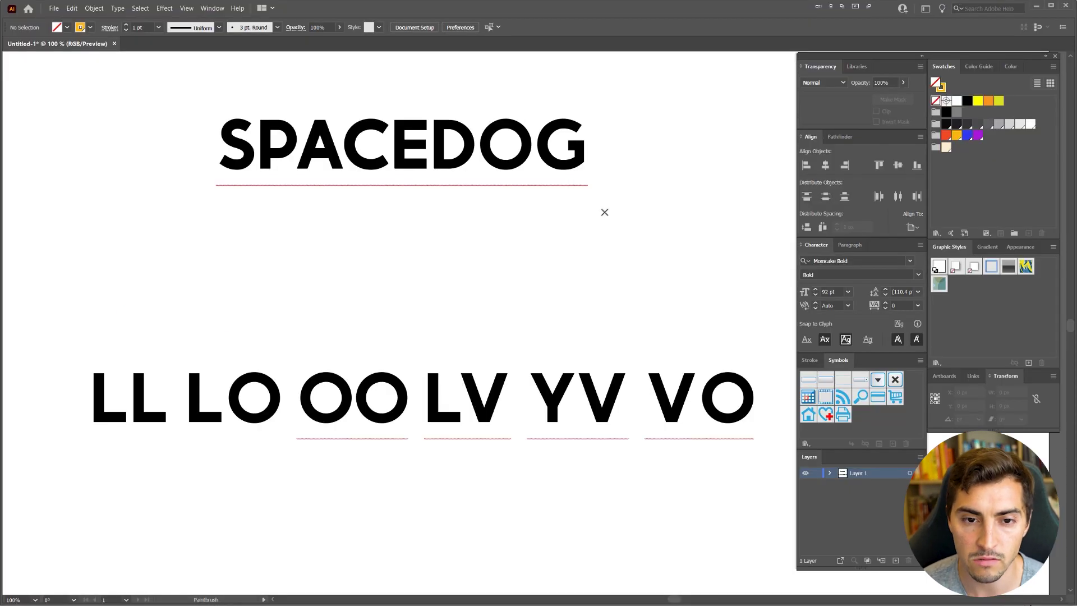
Step: Switch to Illustrator, hide the panels and examine the gaps between the S, P, A and C of SPACEDOG
{"action": "key", "text": "Tab"}
{"action": "left_click_drag", "start_coordinate": [510, 277], "coordinate": [563, 330]}
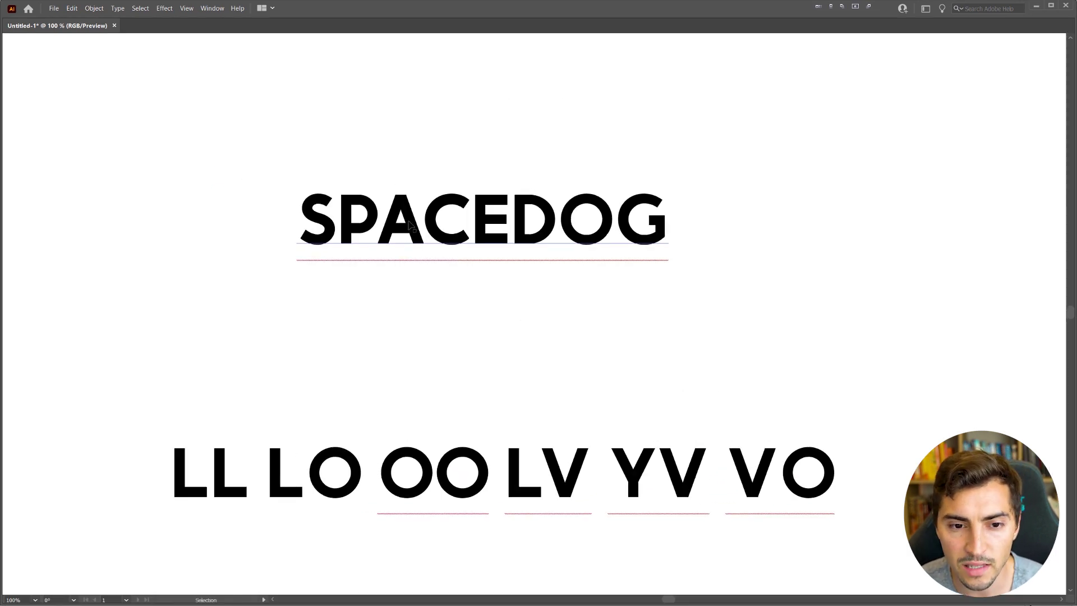
{"action": "scroll", "coordinate": [426, 225], "scroll_direction": "up", "scroll_amount": 2}
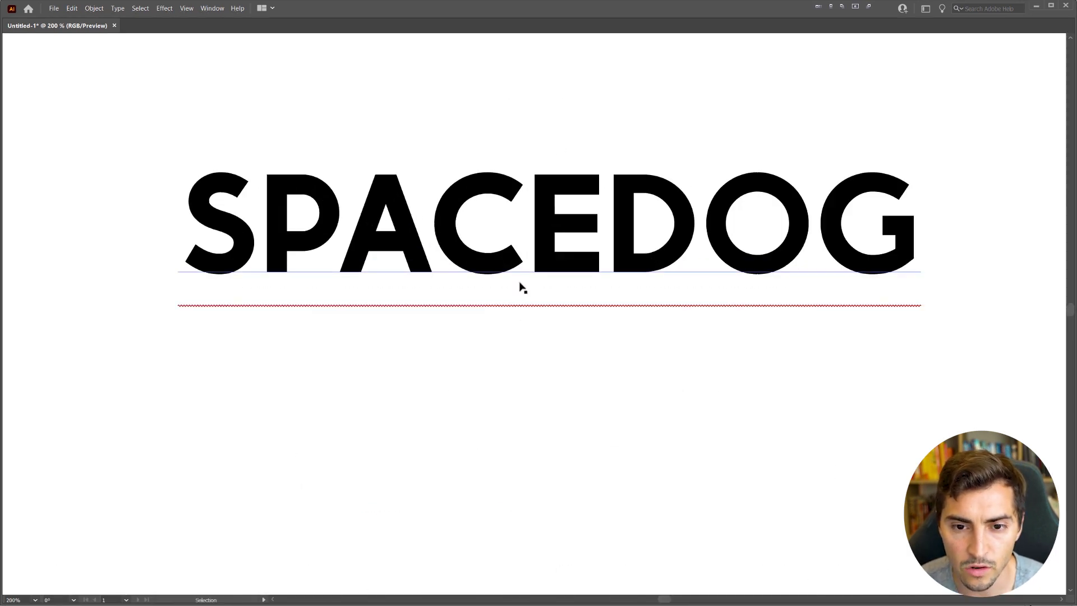
{"action": "left_click_drag", "start_coordinate": [594, 183], "coordinate": [562, 217]}
{"action": "scroll", "coordinate": [203, 261], "scroll_direction": "up", "scroll_amount": 2}
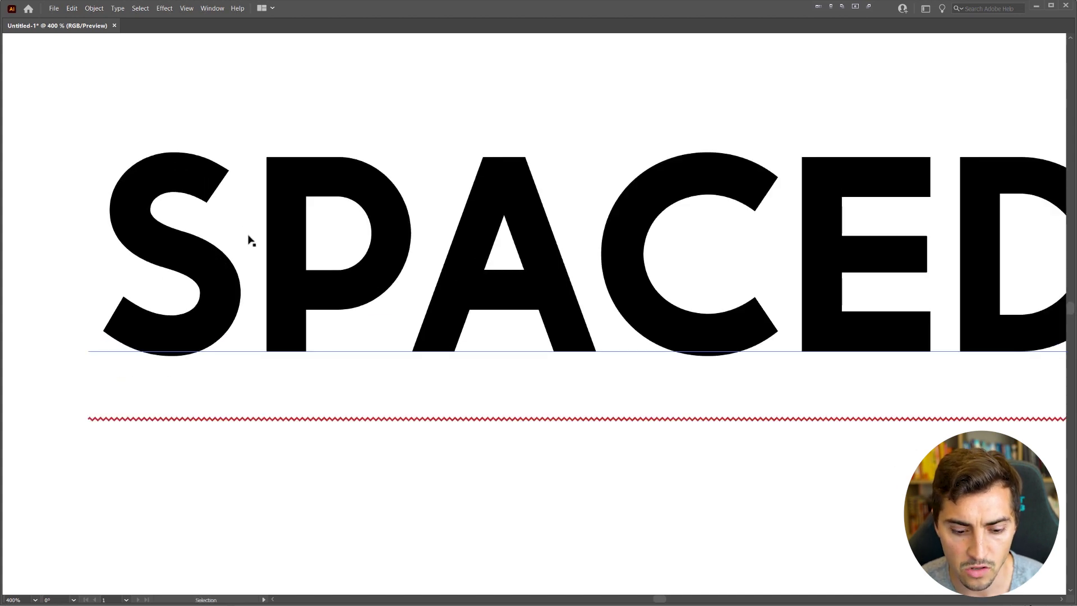
{"action": "left_click_drag", "start_coordinate": [271, 184], "coordinate": [323, 188]}
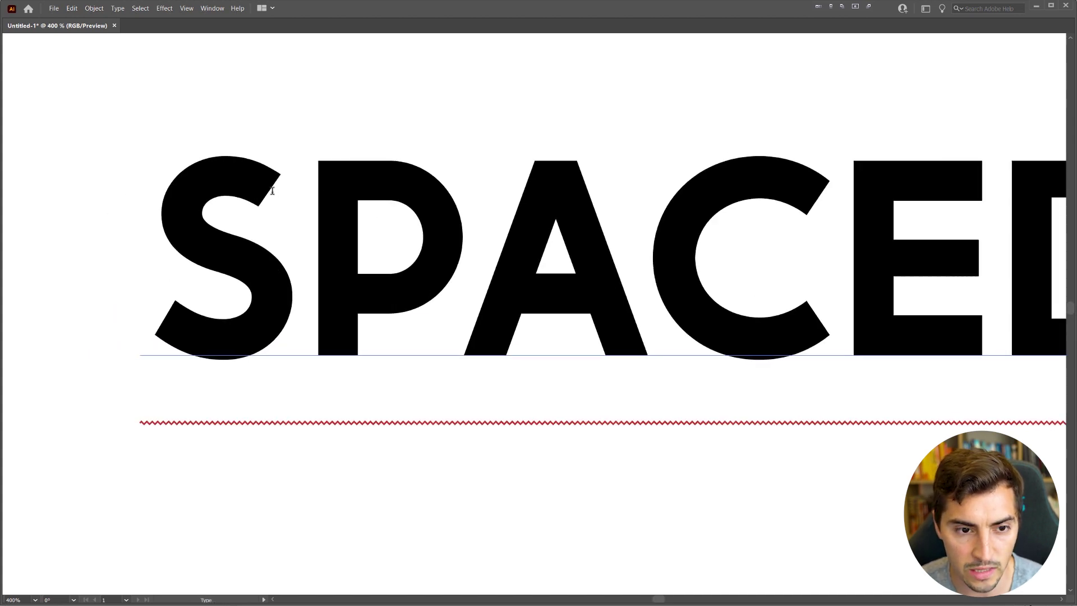
{"action": "left_click", "coordinate": [302, 210]}
{"action": "left_click", "coordinate": [469, 209]}
{"action": "left_click", "coordinate": [622, 218]}
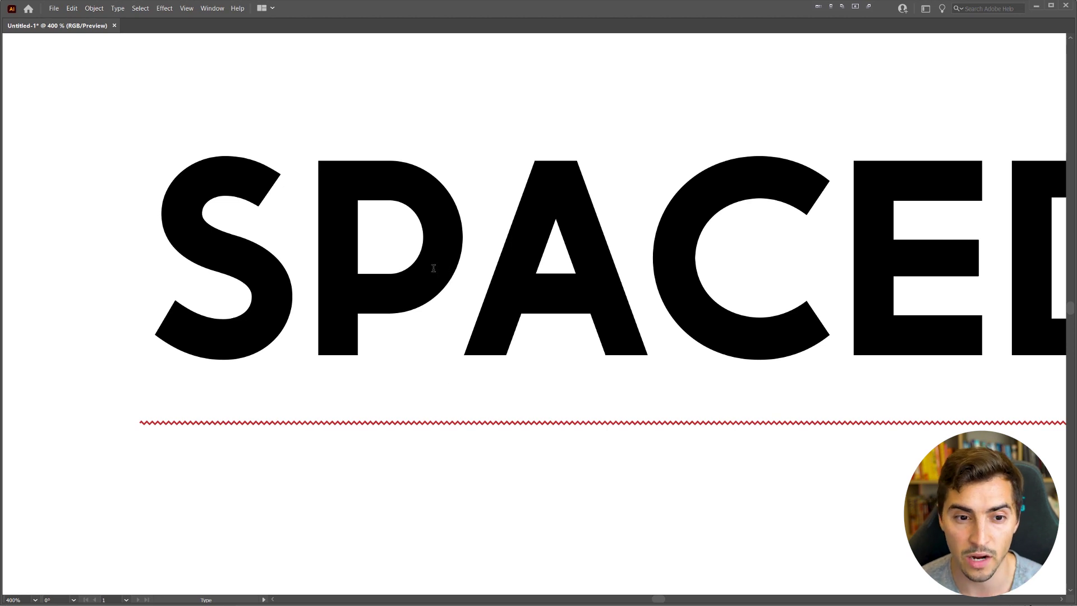
{"action": "scroll", "coordinate": [365, 227], "scroll_direction": "up", "scroll_amount": 1}
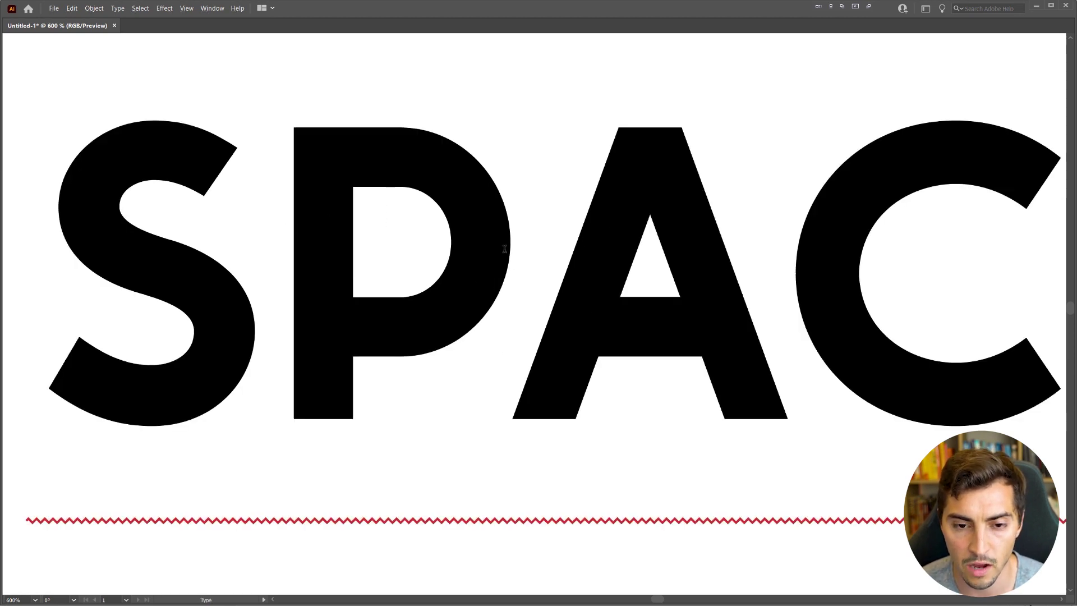
{"action": "scroll", "coordinate": [504, 248], "scroll_direction": "down", "scroll_amount": 4}
{"action": "scroll", "coordinate": [591, 244], "scroll_direction": "down", "scroll_amount": 2}
{"action": "key", "text": "Escape"}
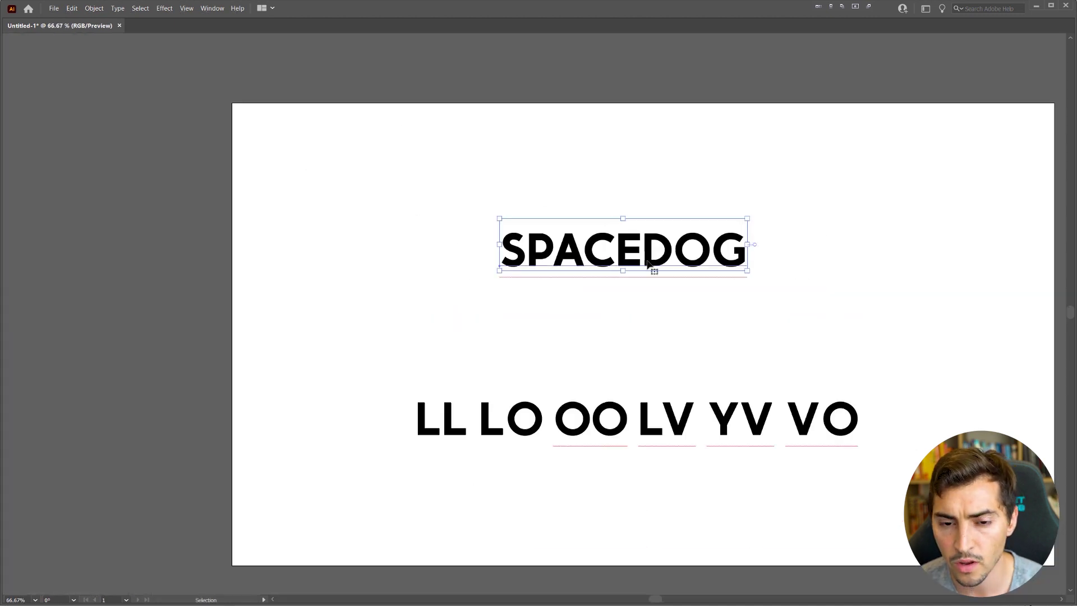
Step: Examine the spacing within the sample letter pairs LL, LO, OO, LV, YV and VO below SPACEDOG
{"action": "scroll", "coordinate": [651, 269], "scroll_direction": "down", "scroll_amount": 1}
{"action": "scroll", "coordinate": [726, 319], "scroll_direction": "up", "scroll_amount": 1}
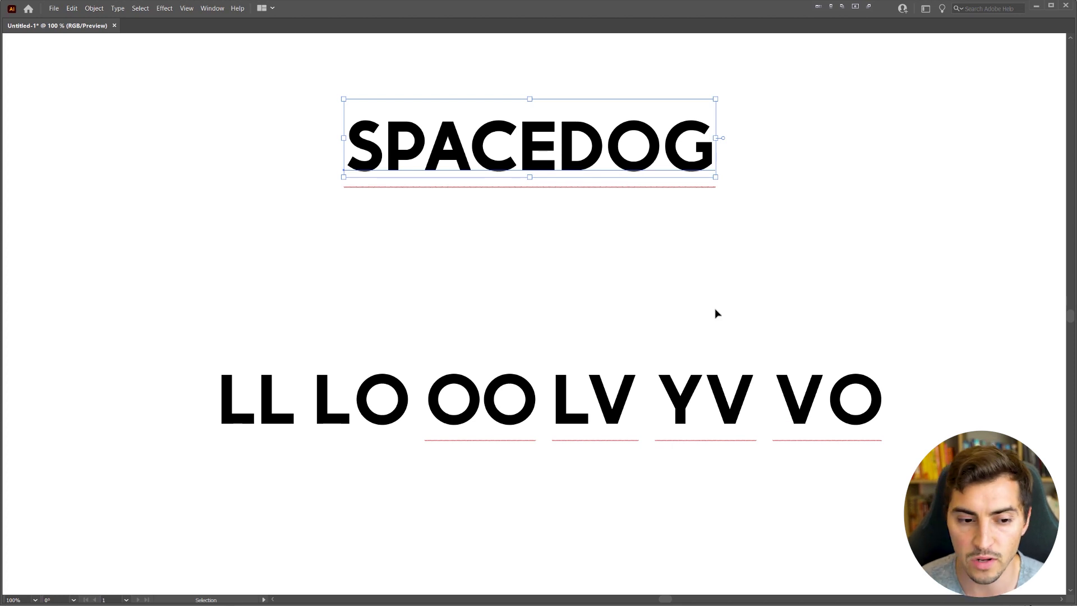
{"action": "scroll", "coordinate": [416, 481], "scroll_direction": "up", "scroll_amount": 1}
{"action": "left_click_drag", "start_coordinate": [427, 446], "coordinate": [357, 419]}
{"action": "key", "text": "Tab"}
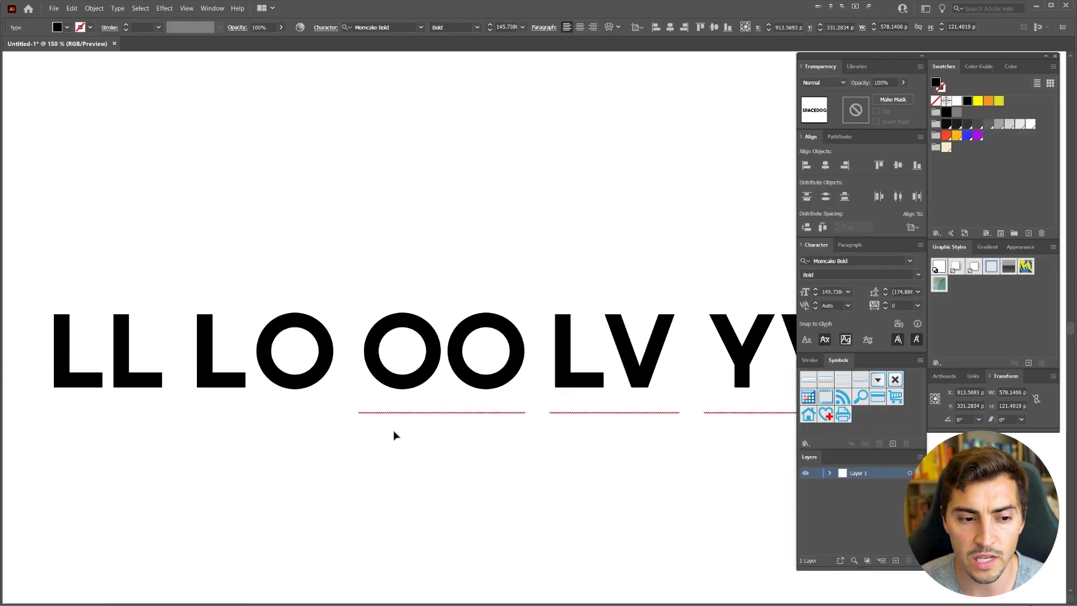
{"action": "key", "text": "Tab"}
{"action": "left_click_drag", "start_coordinate": [355, 257], "coordinate": [351, 251]}
{"action": "scroll", "coordinate": [265, 352], "scroll_direction": "down", "scroll_amount": 1}
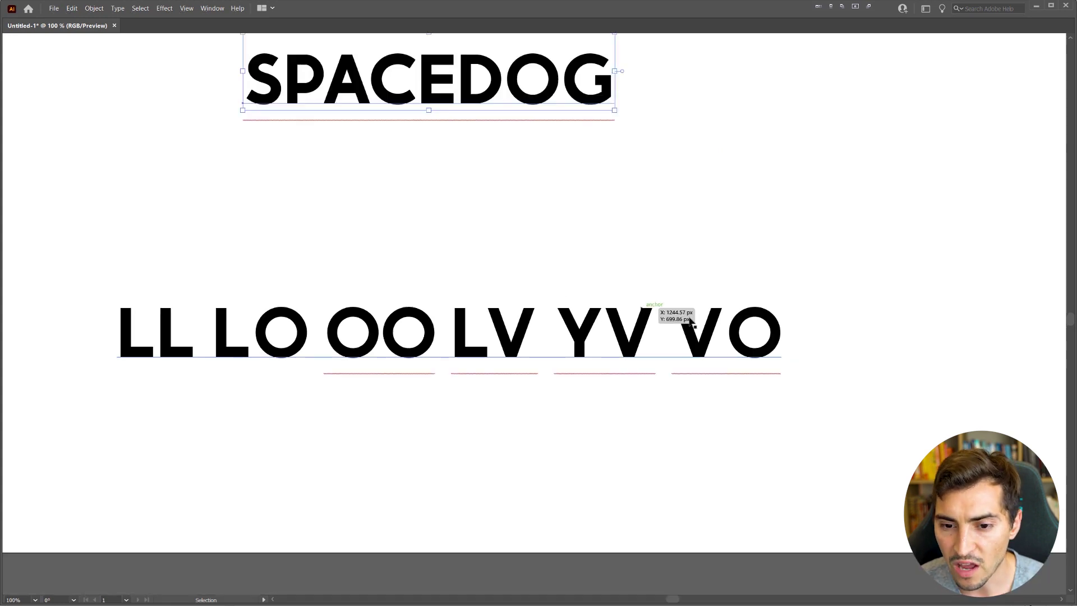
{"action": "scroll", "coordinate": [286, 356], "scroll_direction": "up", "scroll_amount": 1}
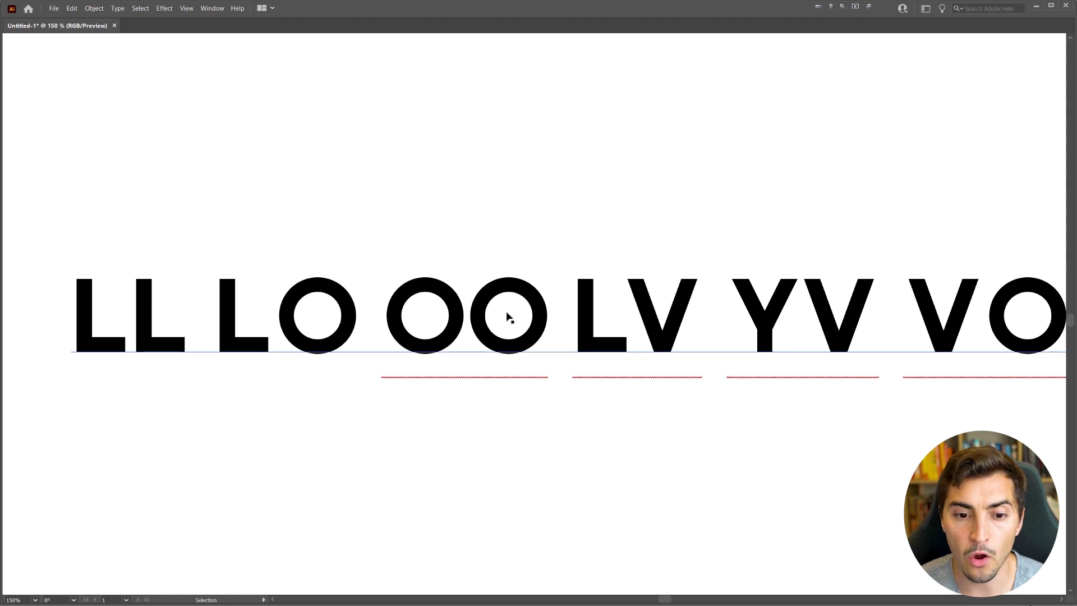
{"action": "scroll", "coordinate": [486, 320], "scroll_direction": "up", "scroll_amount": 1}
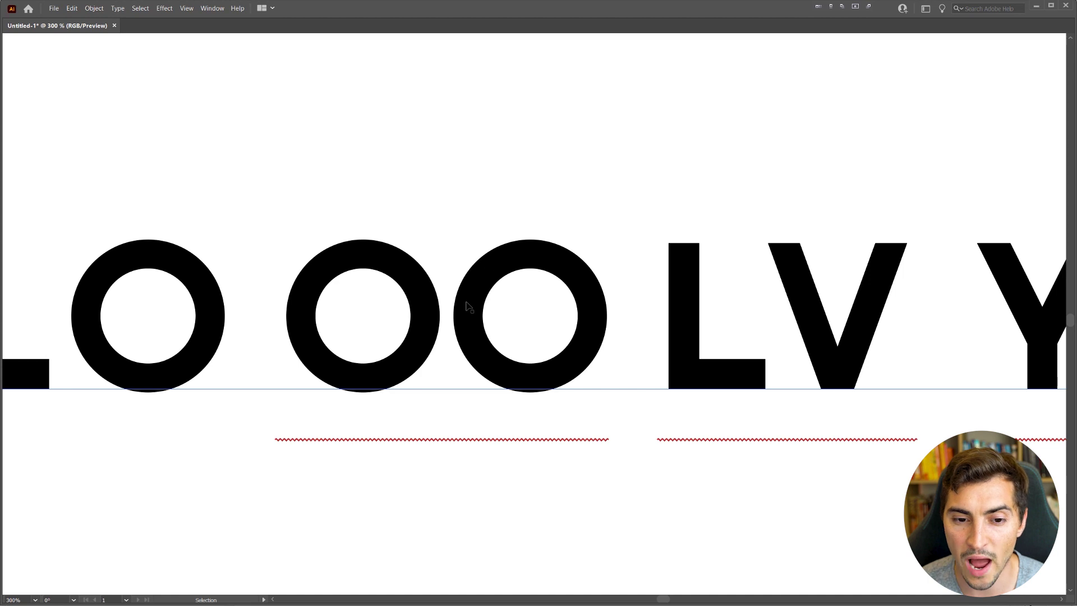
{"action": "scroll", "coordinate": [449, 275], "scroll_direction": "up", "scroll_amount": 1}
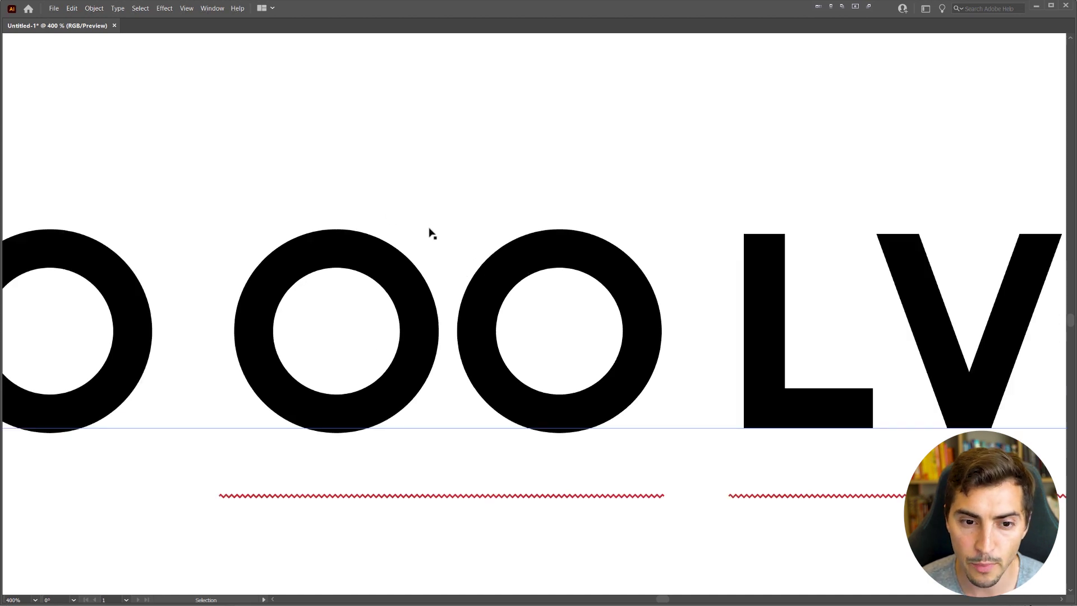
Step: Mark the negative space between the two Os and between L and V with the Paintbrush, and undo the marks
{"action": "left_click_drag", "start_coordinate": [446, 285], "coordinate": [396, 230]}
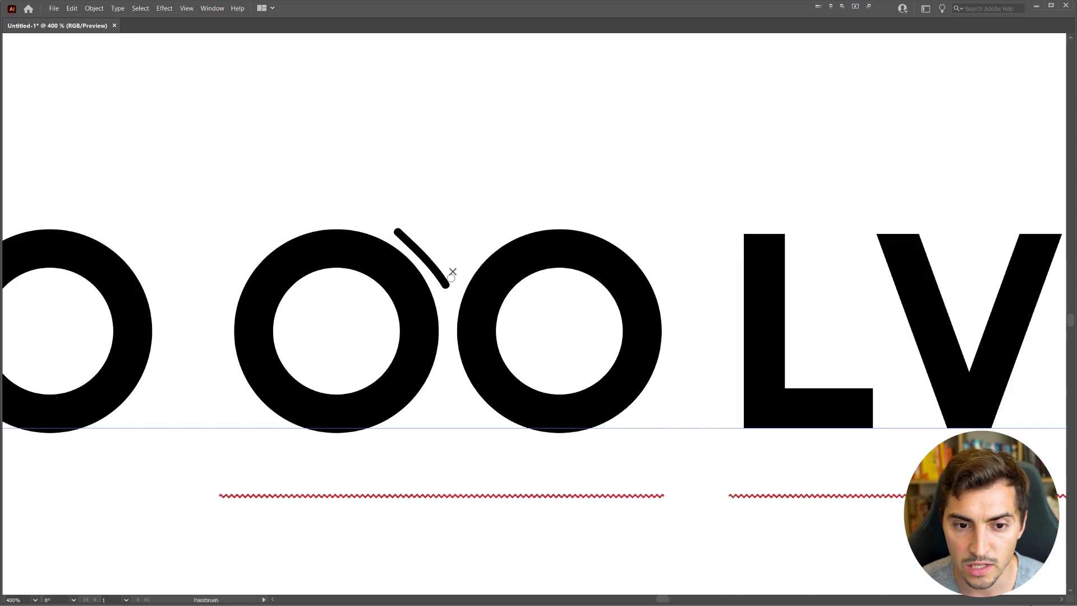
{"action": "mouse_move", "coordinate": [452, 274]}
{"action": "left_mouse_down"}
{"action": "mouse_move", "coordinate": [438, 217]}
{"action": "mouse_move", "coordinate": [464, 240]}
{"action": "left_mouse_up"}
{"action": "mouse_move", "coordinate": [446, 385]}
{"action": "left_mouse_down"}
{"action": "mouse_move", "coordinate": [361, 452]}
{"action": "mouse_move", "coordinate": [562, 497]}
{"action": "mouse_move", "coordinate": [440, 429]}
{"action": "mouse_move", "coordinate": [455, 486]}
{"action": "left_mouse_up"}
{"action": "scroll", "coordinate": [627, 268], "scroll_direction": "right", "scroll_amount": 5}
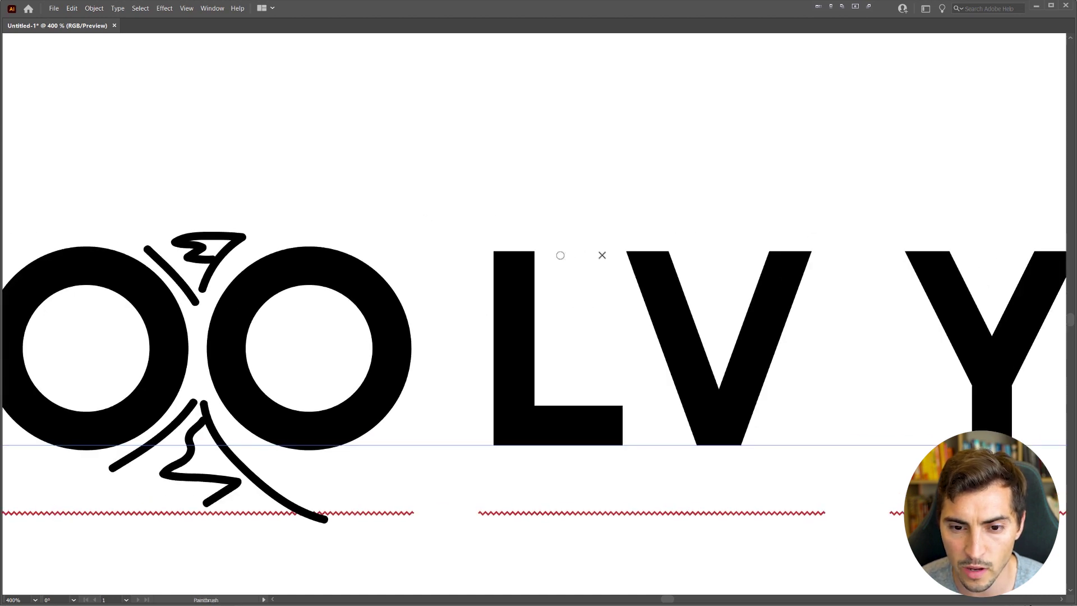
{"action": "mouse_move", "coordinate": [559, 255]}
{"action": "left_mouse_down"}
{"action": "mouse_move", "coordinate": [680, 436]}
{"action": "mouse_move", "coordinate": [660, 432]}
{"action": "left_mouse_up"}
{"action": "scroll", "coordinate": [618, 310], "scroll_direction": "down", "scroll_amount": 1}
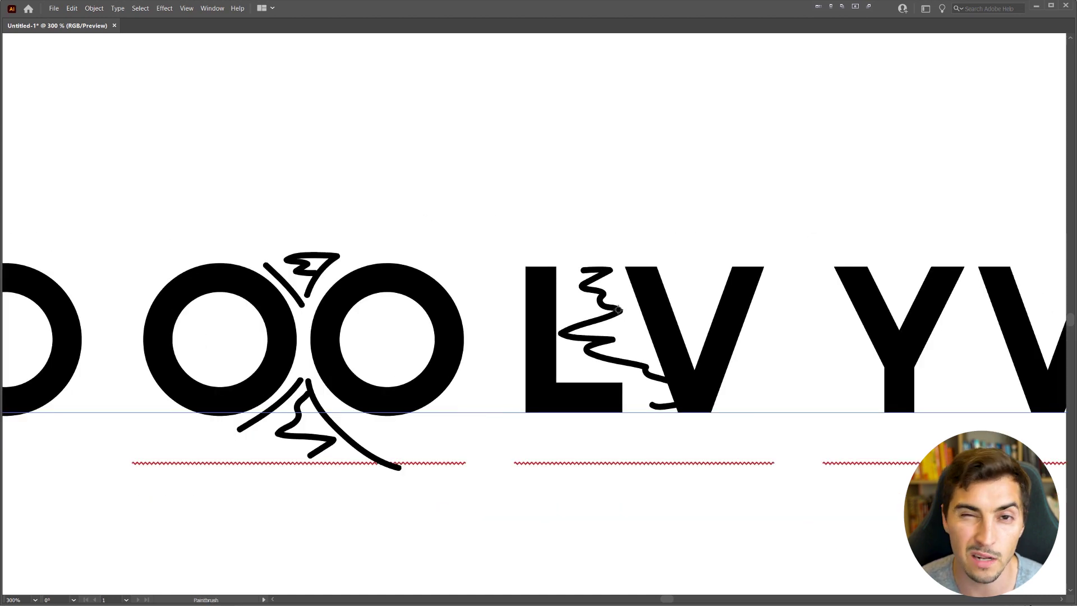
{"action": "key", "text": "ctrl+z"}
{"action": "key", "text": "ctrl+z"}
{"action": "key", "text": "ctrl+z"}
{"action": "key", "text": "ctrl+z"}
{"action": "key", "text": "ctrl+z"}
{"action": "key", "text": "ctrl+z"}
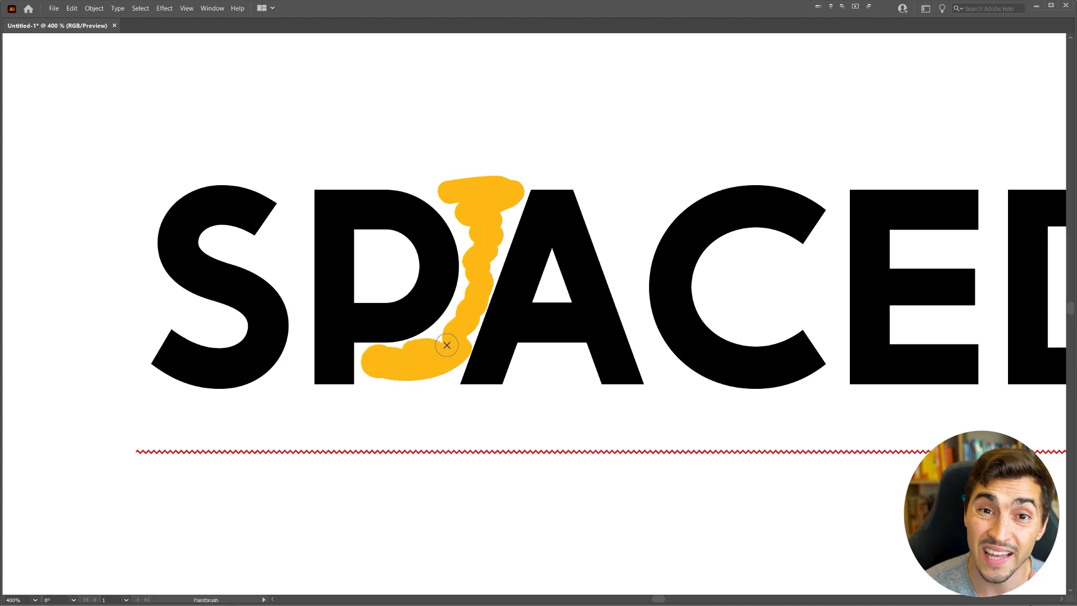
Step: Fill the gaps between S and P and between A and C in SPACEDOG with orange Paintbrush strokes
{"action": "mouse_move", "coordinate": [293, 197]}
{"action": "left_mouse_down"}
{"action": "mouse_move", "coordinate": [280, 258]}
{"action": "mouse_move", "coordinate": [299, 278]}
{"action": "mouse_move", "coordinate": [300, 318]}
{"action": "mouse_move", "coordinate": [285, 355]}
{"action": "mouse_move", "coordinate": [300, 374]}
{"action": "left_mouse_up"}
{"action": "left_click_drag", "start_coordinate": [280, 251], "coordinate": [226, 246]}
{"action": "left_click_drag", "start_coordinate": [701, 209], "coordinate": [557, 197]}
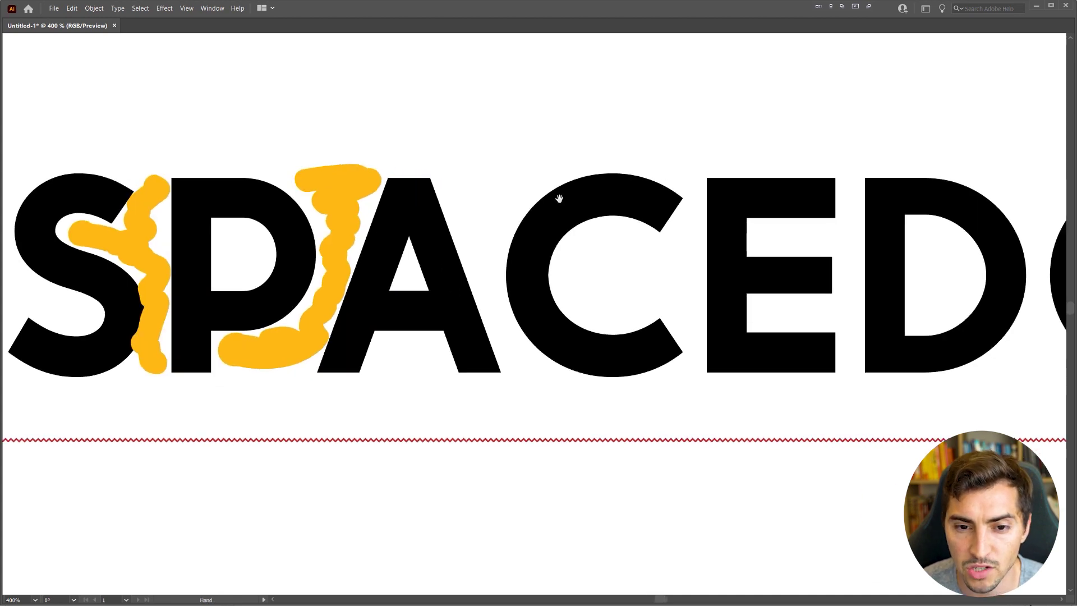
{"action": "mouse_move", "coordinate": [448, 185]}
{"action": "left_mouse_down"}
{"action": "mouse_move", "coordinate": [510, 179]}
{"action": "mouse_move", "coordinate": [468, 239]}
{"action": "mouse_move", "coordinate": [504, 333]}
{"action": "mouse_move", "coordinate": [550, 373]}
{"action": "left_mouse_up"}
Step: Examine how much orange-marked negative space lies around the S, P, A and C compared with the whole word
{"action": "scroll", "coordinate": [541, 344], "scroll_direction": "down", "scroll_amount": 2}
{"action": "scroll", "coordinate": [278, 337], "scroll_direction": "down", "scroll_amount": 1}
{"action": "scroll", "coordinate": [277, 337], "scroll_direction": "up", "scroll_amount": 3}
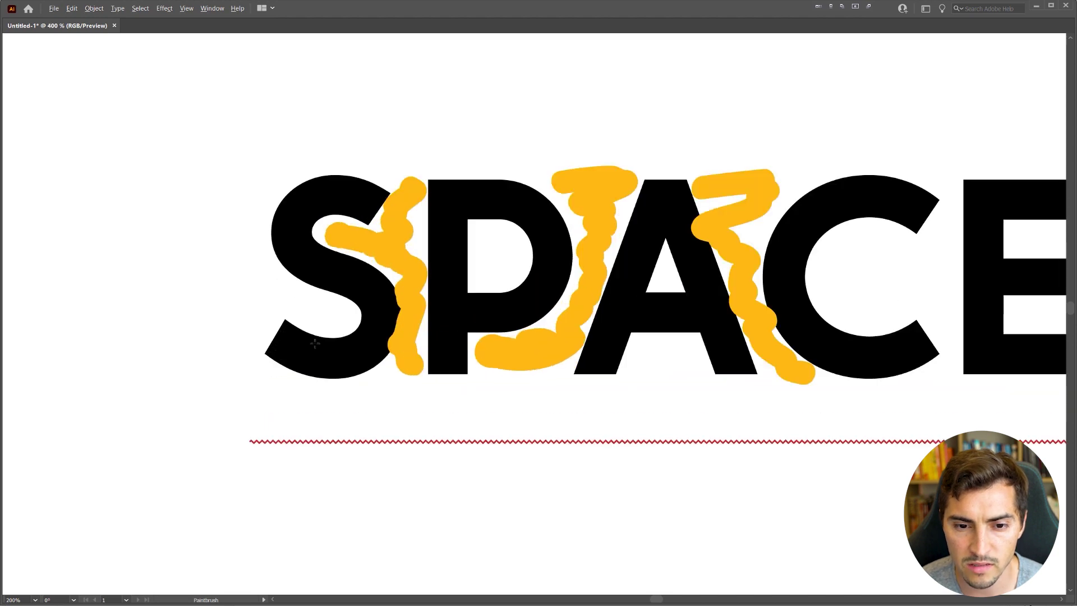
{"action": "left_click_drag", "start_coordinate": [639, 268], "coordinate": [547, 292]}
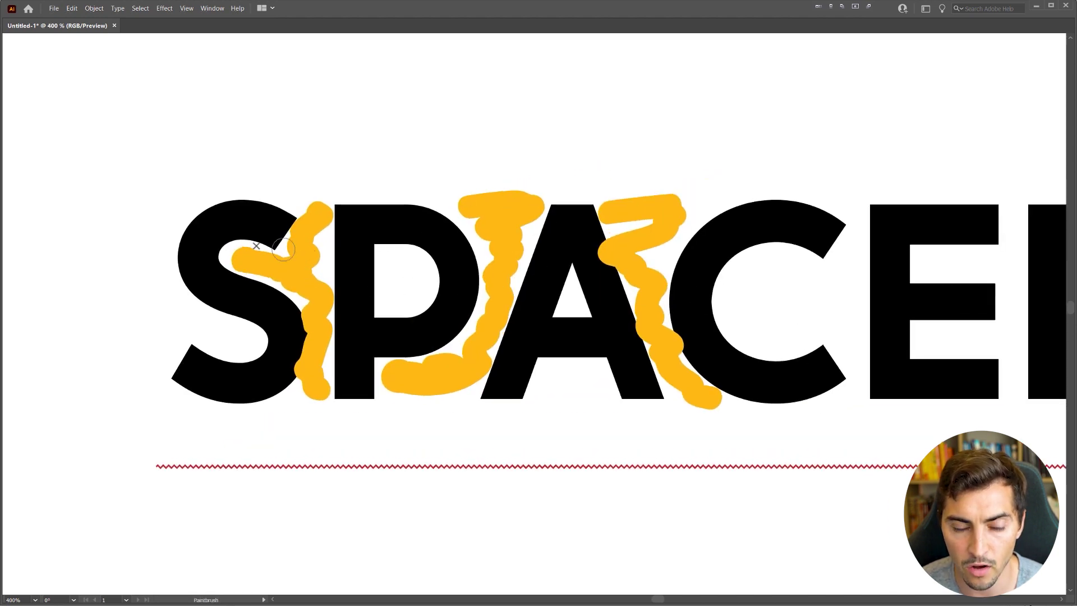
{"action": "scroll", "coordinate": [219, 266], "scroll_direction": "up", "scroll_amount": 1}
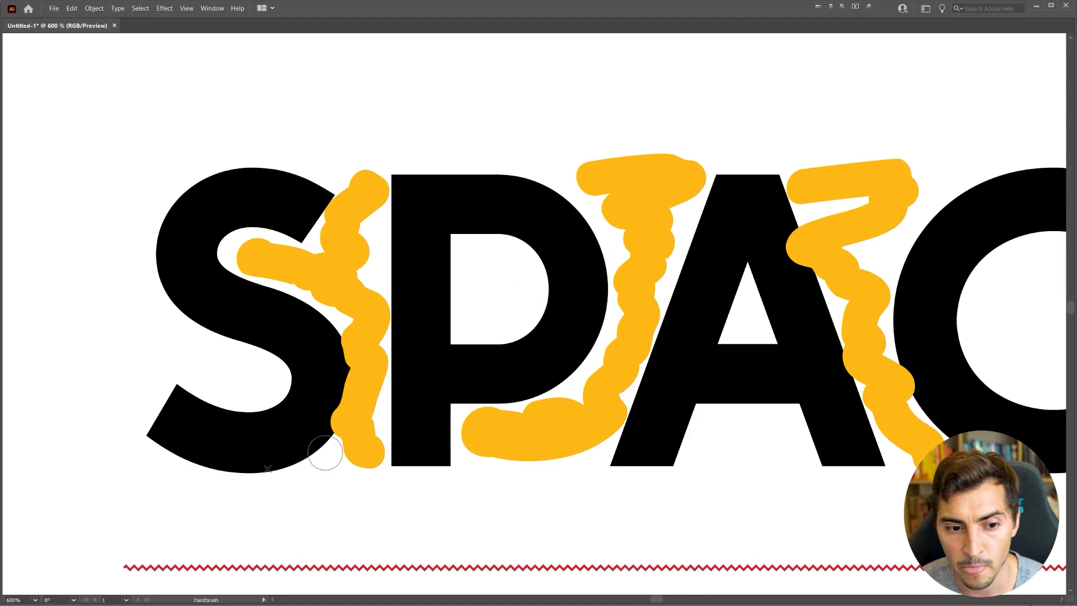
{"action": "scroll", "coordinate": [265, 260], "scroll_direction": "up", "scroll_amount": 1}
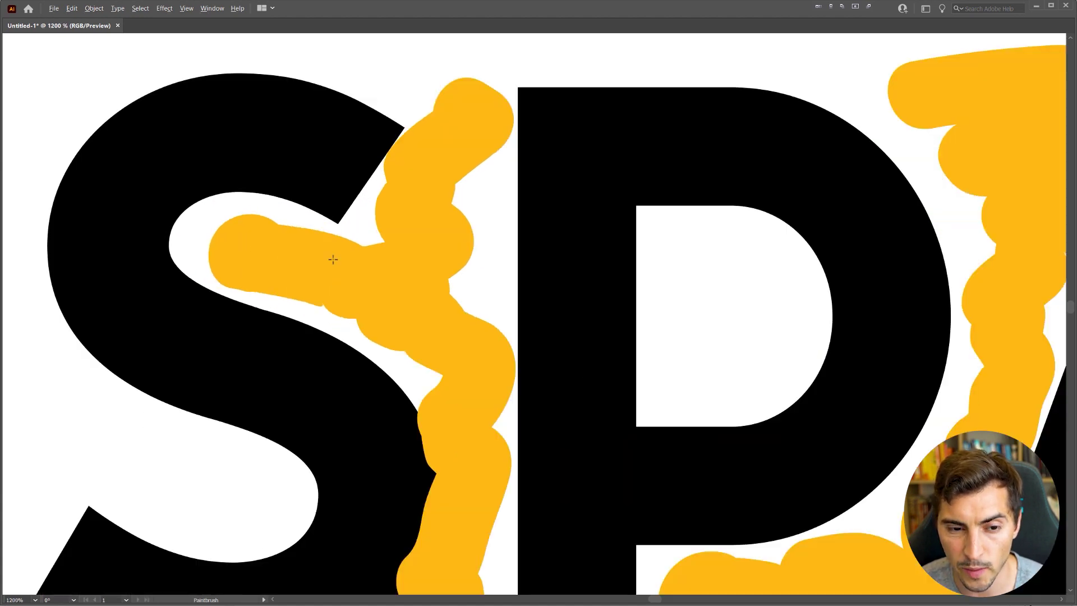
{"action": "scroll", "coordinate": [329, 253], "scroll_direction": "down", "scroll_amount": 1}
{"action": "scroll", "coordinate": [474, 223], "scroll_direction": "down", "scroll_amount": 4}
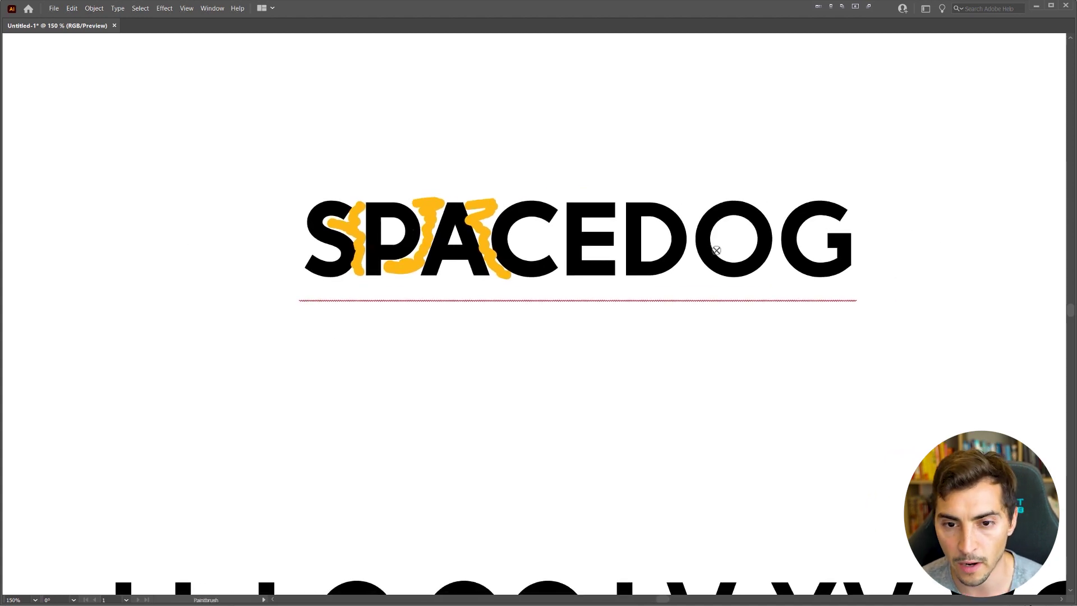
Step: Brush orange strokes over the gap between E and D and into the openings of the E in SPACEDOG
{"action": "scroll", "coordinate": [688, 212], "scroll_direction": "up", "scroll_amount": 3}
{"action": "left_click_drag", "start_coordinate": [524, 175], "coordinate": [543, 359]}
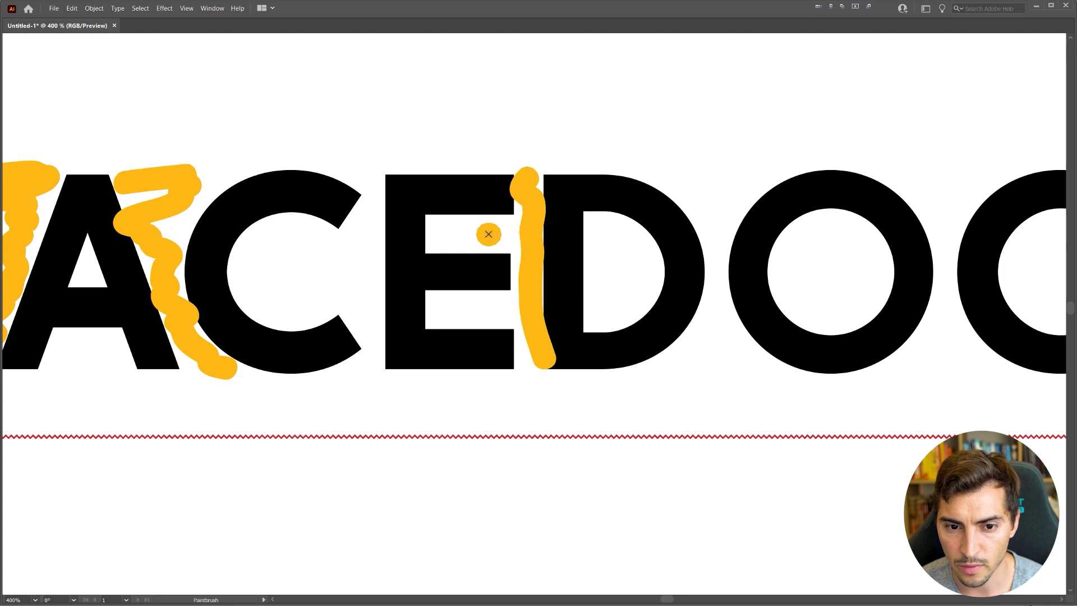
{"action": "left_click_drag", "start_coordinate": [490, 233], "coordinate": [456, 238]}
{"action": "left_click", "coordinate": [490, 305]}
{"action": "left_click_drag", "start_coordinate": [491, 306], "coordinate": [458, 311]}
{"action": "key", "text": "space"}
{"action": "left_click_drag", "start_coordinate": [824, 224], "coordinate": [668, 234]}
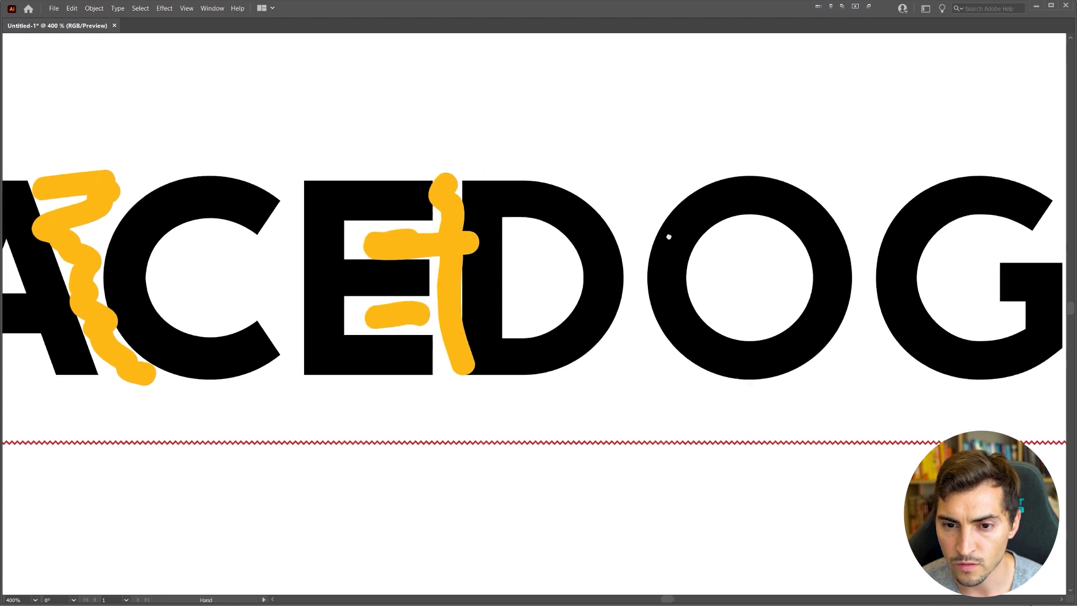
{"action": "mouse_move", "coordinate": [532, 177]}
{"action": "left_mouse_down"}
{"action": "mouse_move", "coordinate": [536, 201]}
{"action": "mouse_move", "coordinate": [564, 221]}
{"action": "mouse_move", "coordinate": [616, 177]}
{"action": "mouse_move", "coordinate": [577, 167]}
{"action": "mouse_move", "coordinate": [530, 202]}
{"action": "mouse_move", "coordinate": [564, 261]}
{"action": "mouse_move", "coordinate": [524, 371]}
{"action": "mouse_move", "coordinate": [627, 376]}
{"action": "mouse_move", "coordinate": [562, 355]}
{"action": "mouse_move", "coordinate": [599, 348]}
{"action": "mouse_move", "coordinate": [564, 295]}
{"action": "mouse_move", "coordinate": [582, 220]}
{"action": "mouse_move", "coordinate": [556, 183]}
{"action": "mouse_move", "coordinate": [501, 176]}
{"action": "mouse_move", "coordinate": [536, 224]}
{"action": "left_mouse_up"}
{"action": "mouse_move", "coordinate": [363, 227]}
{"action": "left_mouse_down"}
{"action": "mouse_move", "coordinate": [304, 241]}
{"action": "mouse_move", "coordinate": [366, 255]}
{"action": "mouse_move", "coordinate": [327, 330]}
{"action": "mouse_move", "coordinate": [359, 292]}
{"action": "left_mouse_up"}
Step: Brush orange over the negative space in the sample pair LO, and undo the mark
{"action": "scroll", "coordinate": [490, 311], "scroll_direction": "down", "scroll_amount": 3}
{"action": "scroll", "coordinate": [513, 334], "scroll_direction": "left", "scroll_amount": 2}
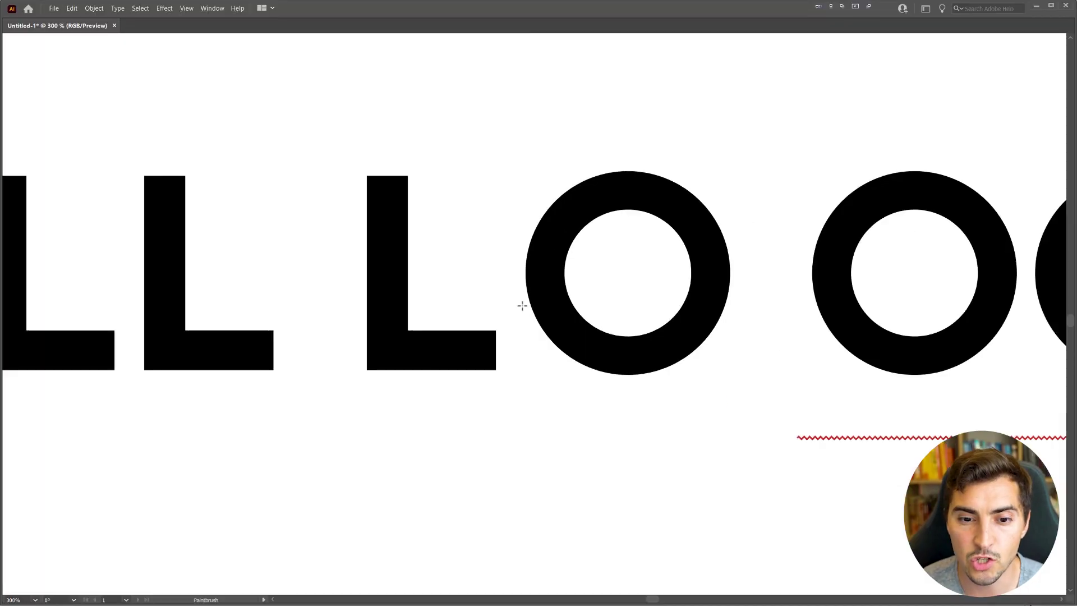
{"action": "mouse_move", "coordinate": [431, 179]}
{"action": "left_mouse_down"}
{"action": "mouse_move", "coordinate": [536, 187]}
{"action": "mouse_move", "coordinate": [448, 213]}
{"action": "mouse_move", "coordinate": [482, 246]}
{"action": "mouse_move", "coordinate": [450, 282]}
{"action": "mouse_move", "coordinate": [530, 345]}
{"action": "mouse_move", "coordinate": [445, 287]}
{"action": "mouse_move", "coordinate": [489, 259]}
{"action": "left_mouse_up"}
{"action": "scroll", "coordinate": [544, 295], "scroll_direction": "down", "scroll_amount": 2}
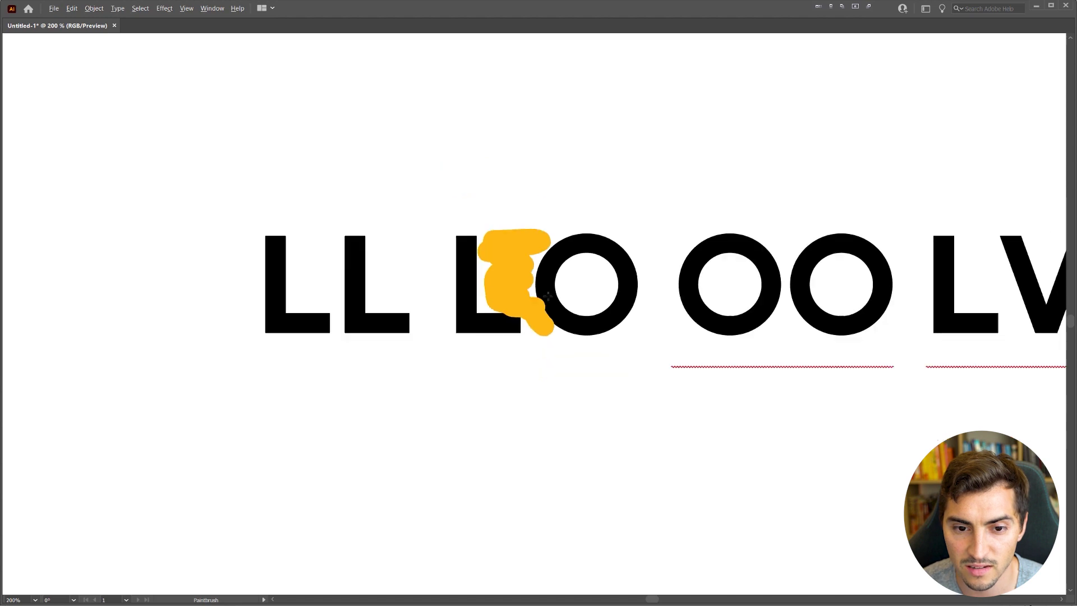
{"action": "scroll", "coordinate": [618, 294], "scroll_direction": "down", "scroll_amount": 1}
{"action": "key", "text": "ctrl+z"}
{"action": "scroll", "coordinate": [568, 284], "scroll_direction": "up", "scroll_amount": 2}
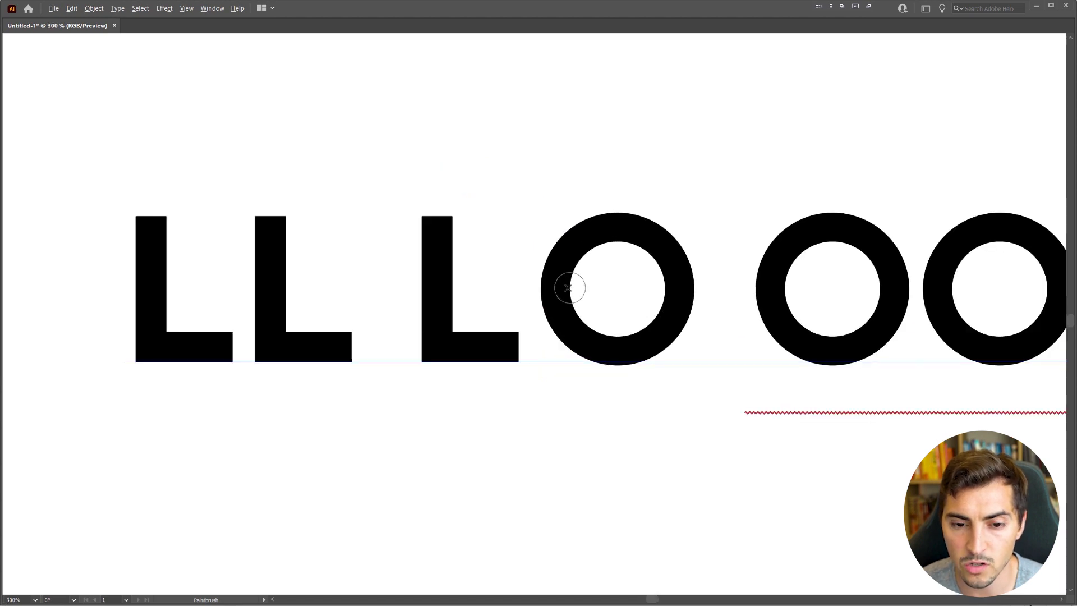
Step: Tighten the kerning between L and O in the sample pair LO until the O nearly touches the L
{"action": "key", "text": "t"}
{"action": "scroll", "coordinate": [547, 288], "scroll_direction": "up", "scroll_amount": 1}
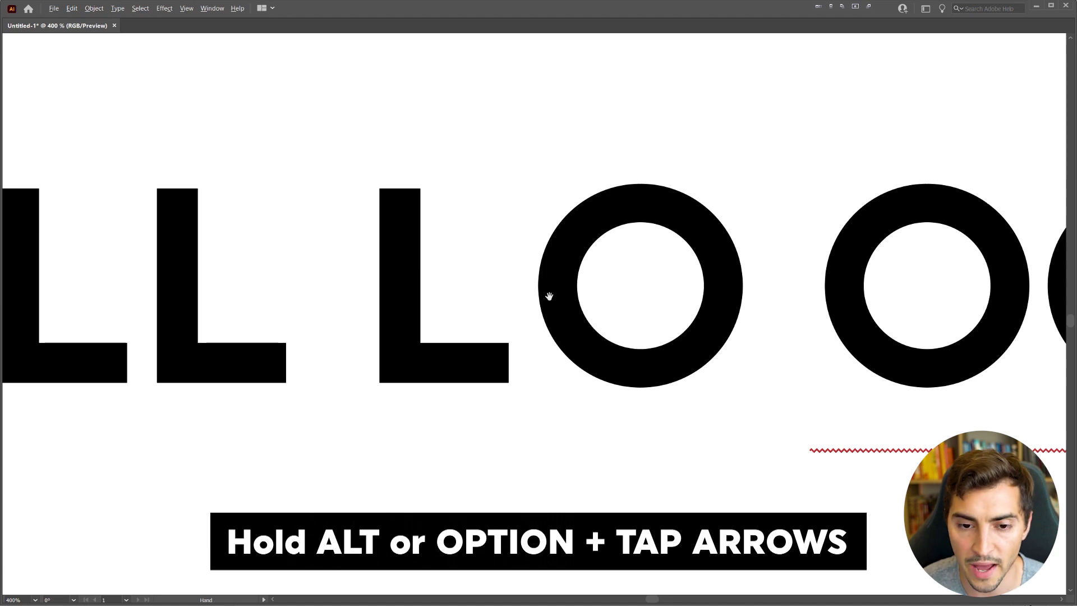
{"action": "key", "text": "alt+Left"}
{"action": "key", "text": "alt+Left"}
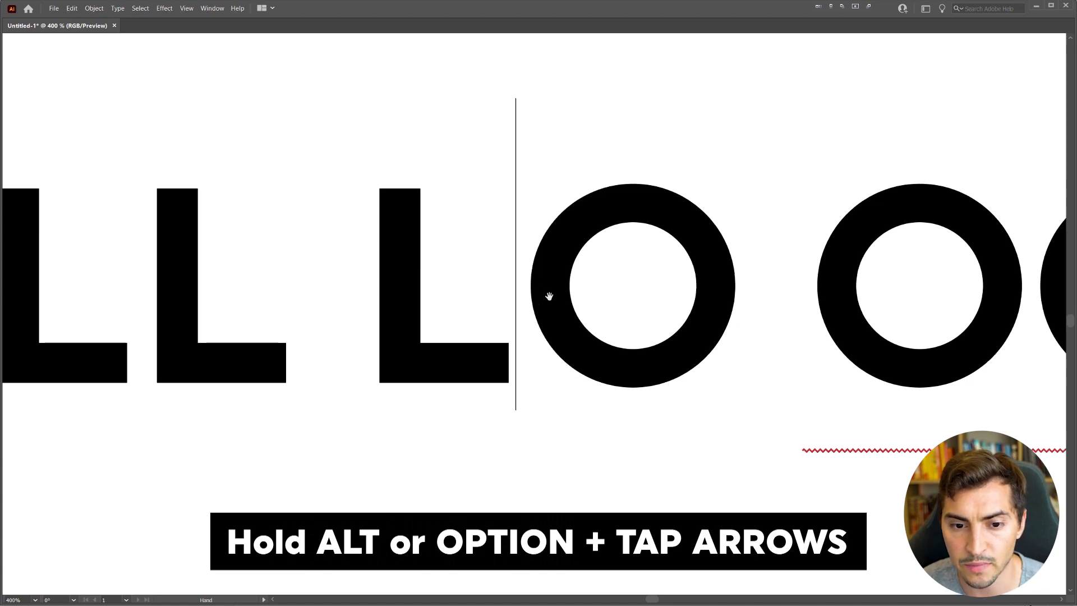
{"action": "key", "text": "alt+Left"}
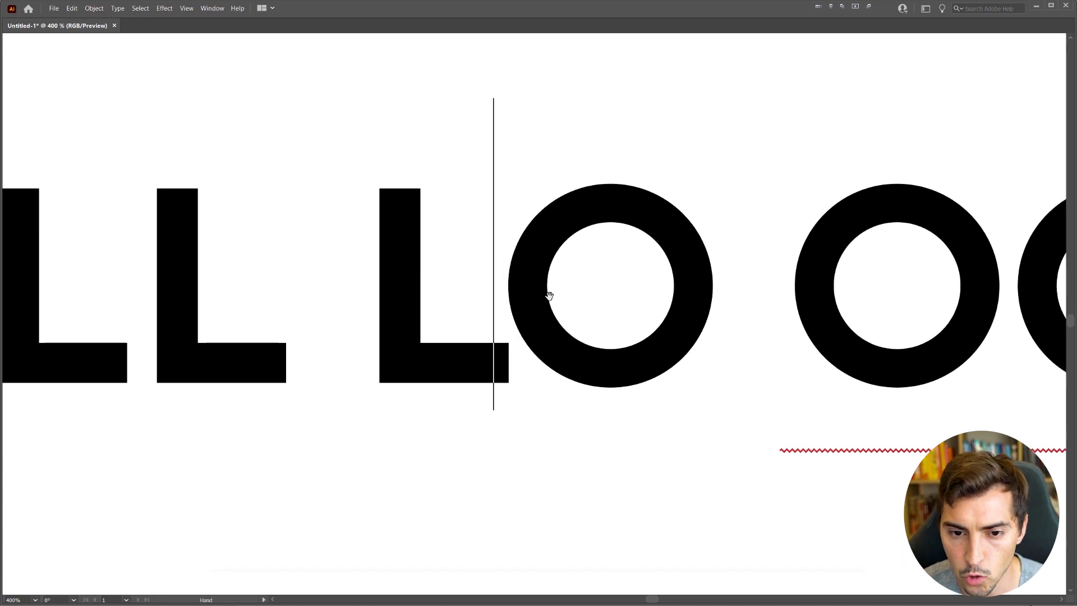
Step: Brush a stroke into the space above the foot of the L in the tightened pair LO, and undo the mark
{"action": "key", "text": "Escape"}
{"action": "key", "text": "b"}
{"action": "left_click_drag", "start_coordinate": [430, 195], "coordinate": [465, 204]}
{"action": "key", "text": "ctrl+z"}
{"action": "scroll", "coordinate": [462, 219], "scroll_direction": "up", "scroll_amount": 1}
{"action": "scroll", "coordinate": [462, 220], "scroll_direction": "down", "scroll_amount": 7}
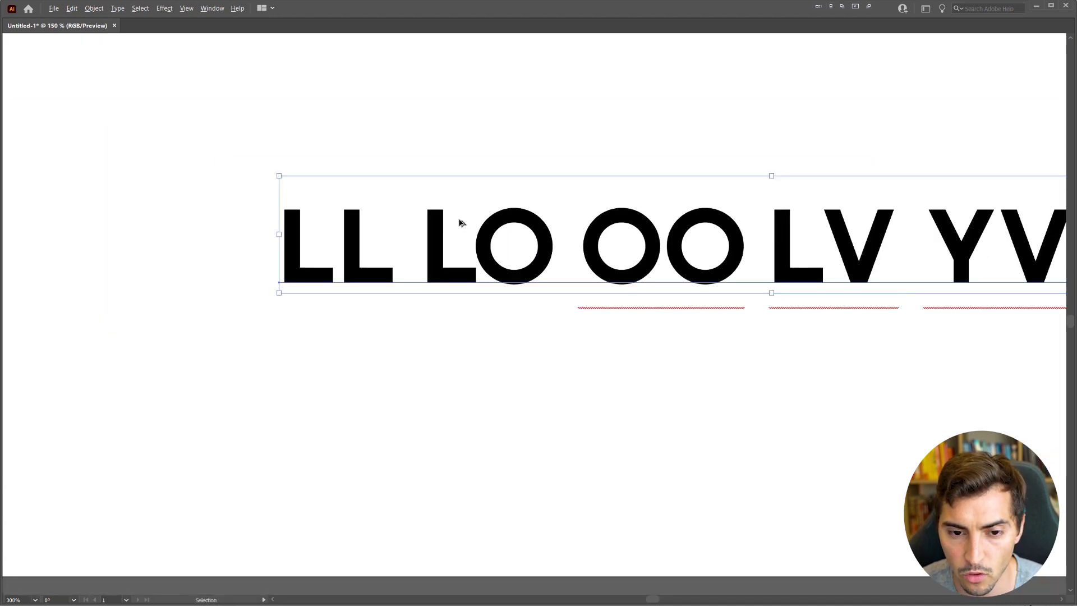
Step: Move the row of sample letter pairs further down the artboard, away from SPACEDOG
{"action": "left_click_drag", "start_coordinate": [547, 152], "coordinate": [553, 190]}
{"action": "key", "text": "v"}
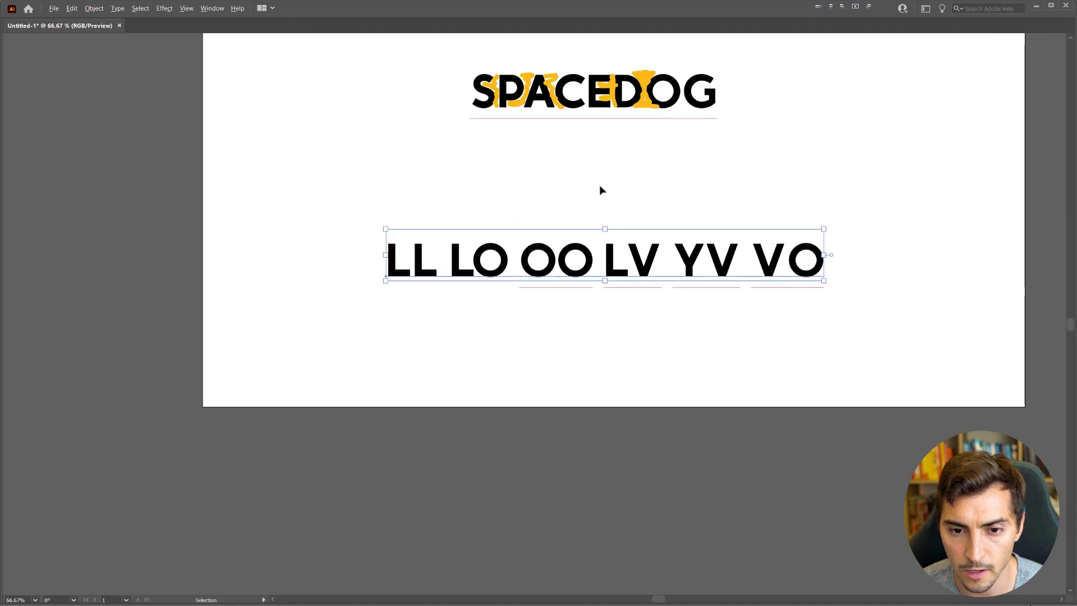
{"action": "left_click_drag", "start_coordinate": [608, 231], "coordinate": [550, 384]}
{"action": "left_click", "coordinate": [604, 240]}
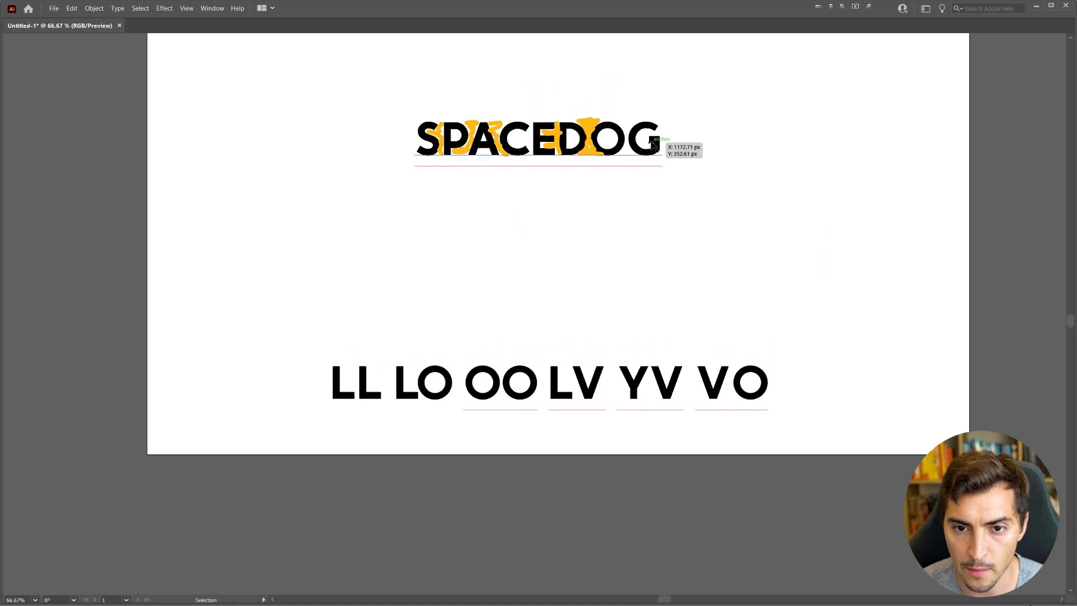
Step: Duplicate SPACEDOG straight below the original, and move the orange-marked original with its strokes up the artboard
{"action": "left_click_drag", "start_coordinate": [650, 142], "coordinate": [651, 288]}
{"action": "left_click_drag", "start_coordinate": [375, 106], "coordinate": [735, 161]}
{"action": "left_click_drag", "start_coordinate": [626, 140], "coordinate": [626, 91]}
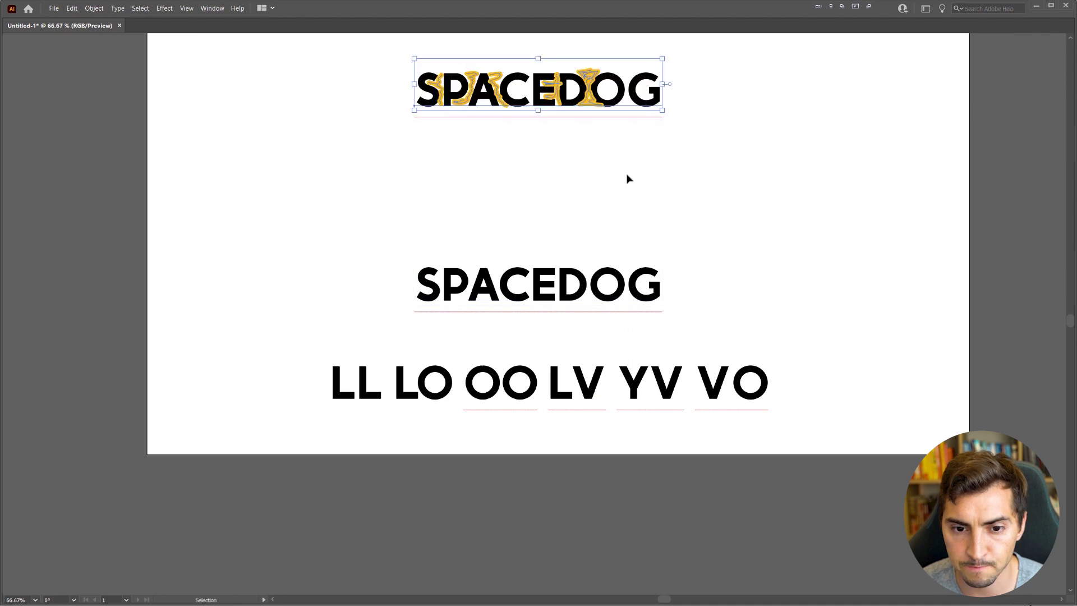
Step: Replace the text of the SPACEDOG copy with HOWDY and position it between the marked wordmark and the sample pairs
{"action": "left_click_drag", "start_coordinate": [534, 283], "coordinate": [531, 237]}
{"action": "scroll", "coordinate": [532, 237], "scroll_direction": "up", "scroll_amount": 2}
{"action": "double_click", "coordinate": [536, 235]}
{"action": "key", "text": "ctrl+a"}
{"action": "type", "text": "H"}
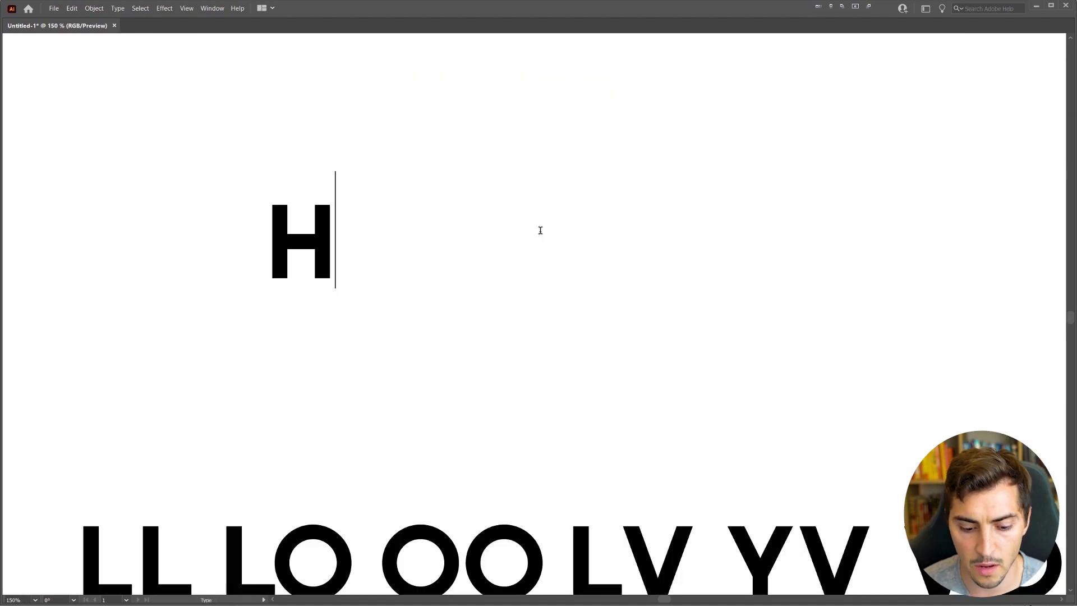
{"action": "type", "text": "OWDY"}
{"action": "key", "text": "Escape"}
{"action": "left_click_drag", "start_coordinate": [632, 231], "coordinate": [683, 250]}
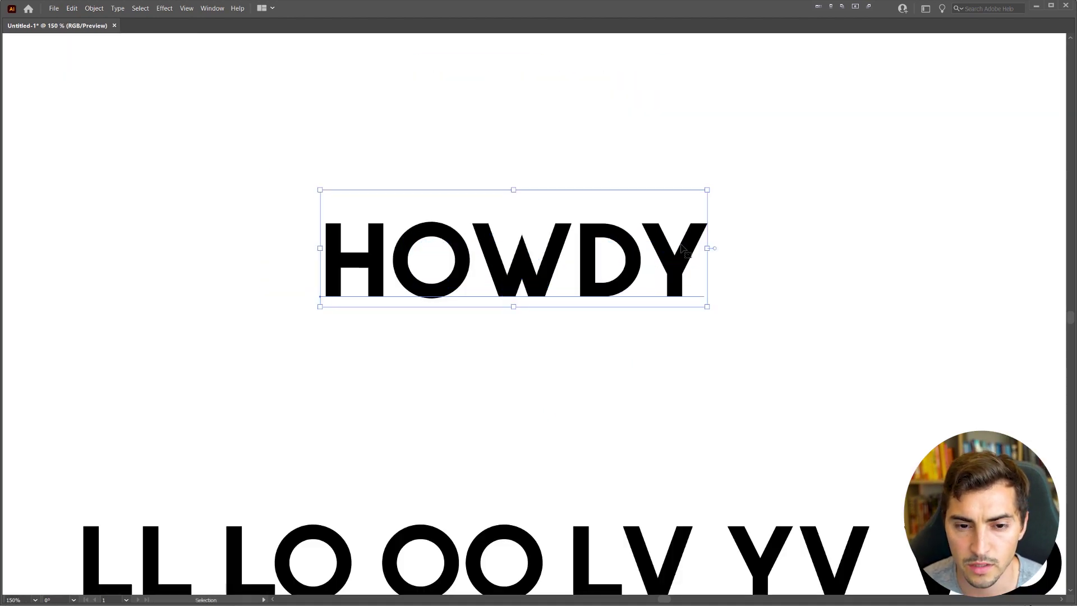
Step: Widen the tracking of the whole word HOWDY, and open the gap between O and W further
{"action": "key", "text": "alt+Right"}
{"action": "key", "text": "alt+Right"}
{"action": "key", "text": "alt+Right"}
{"action": "key", "text": "alt+Right"}
{"action": "key", "text": "alt+Right"}
{"action": "key", "text": "alt+Right"}
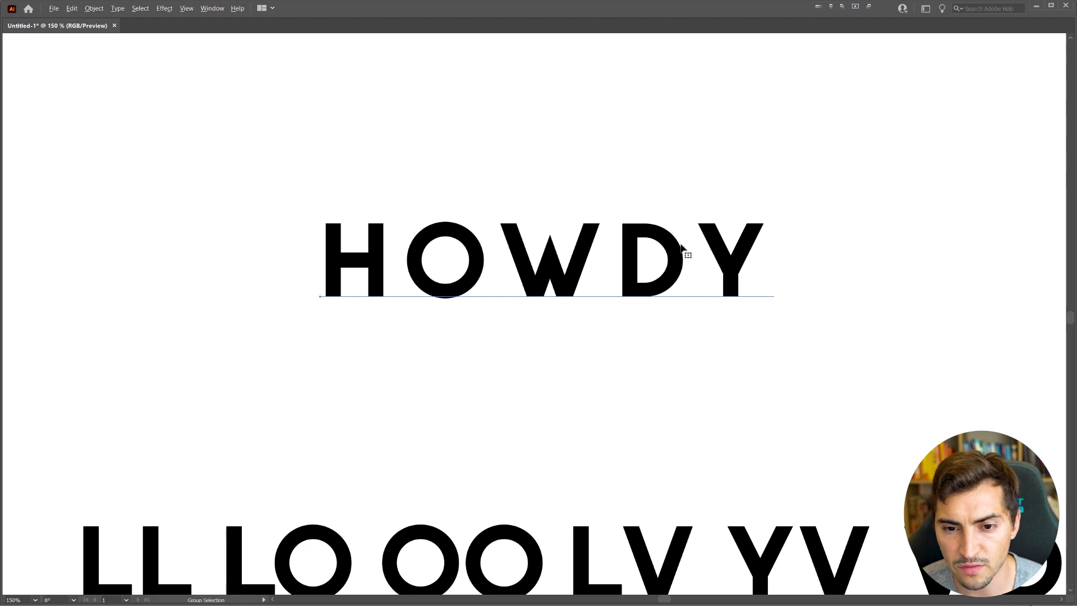
{"action": "double_click", "coordinate": [497, 250]}
{"action": "key", "text": "alt+Right"}
{"action": "key", "text": "alt+Right"}
Step: Close up the gap between H and O in HOWDY, and partly tighten the gap between O and W
{"action": "left_click", "coordinate": [368, 268]}
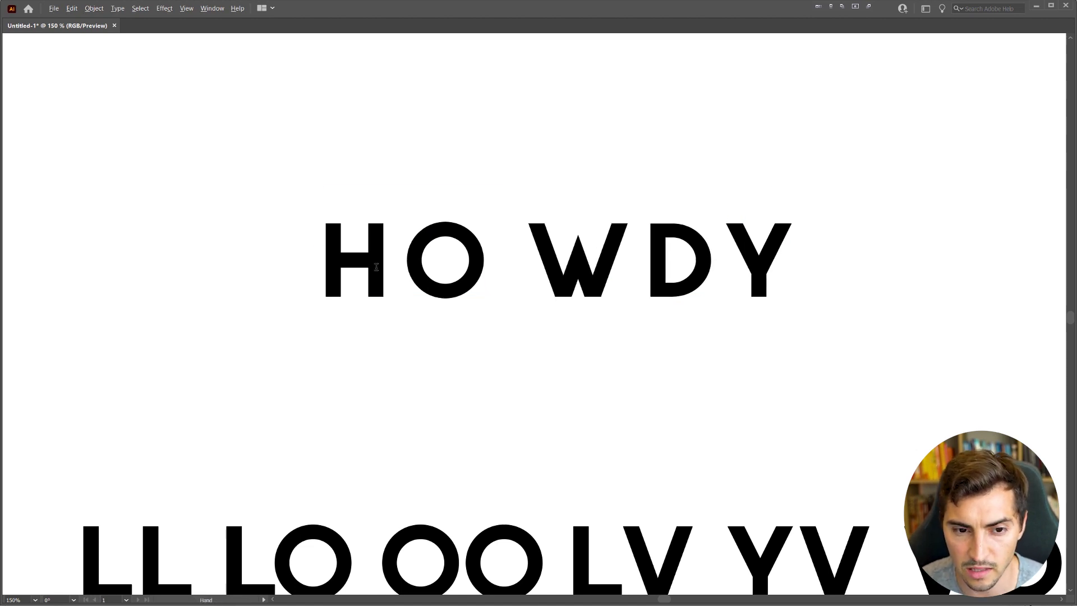
{"action": "key", "text": "alt+Left"}
{"action": "key", "text": "alt+Left"}
{"action": "key", "text": "alt+Left"}
{"action": "key", "text": "alt+Left"}
{"action": "key", "text": "alt+Left"}
{"action": "key", "text": "alt+Left"}
{"action": "key", "text": "alt+Left"}
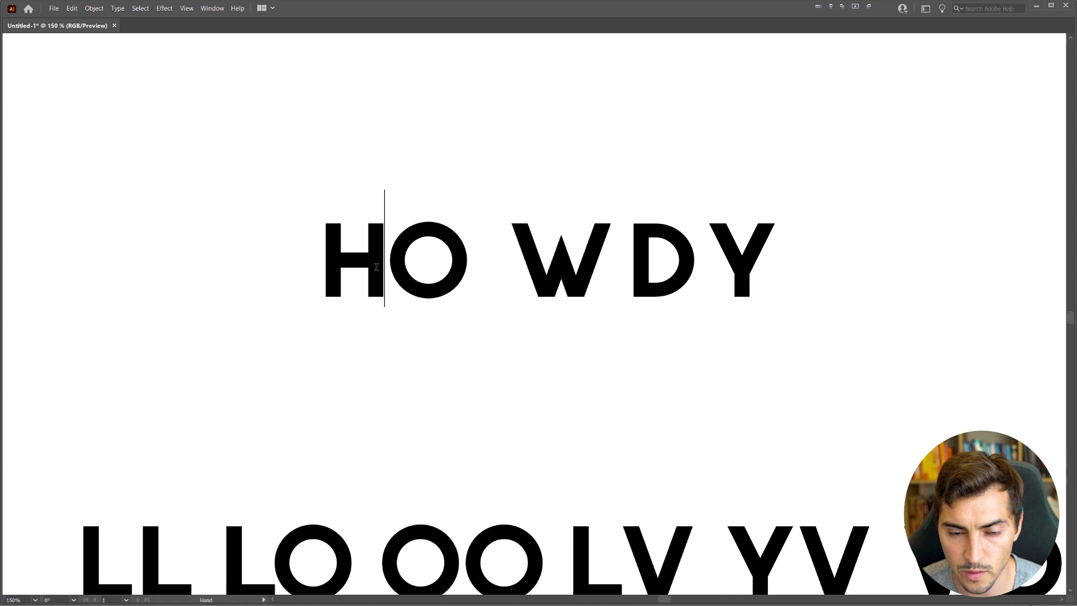
{"action": "left_click", "coordinate": [482, 287]}
{"action": "key", "text": "alt+Left"}
{"action": "key", "text": "alt+Left"}
{"action": "key", "text": "alt+Left"}
{"action": "key", "text": "alt+Left"}
{"action": "key", "text": "alt+Left"}
{"action": "key", "text": "alt+Left"}
{"action": "key", "text": "alt+Left"}
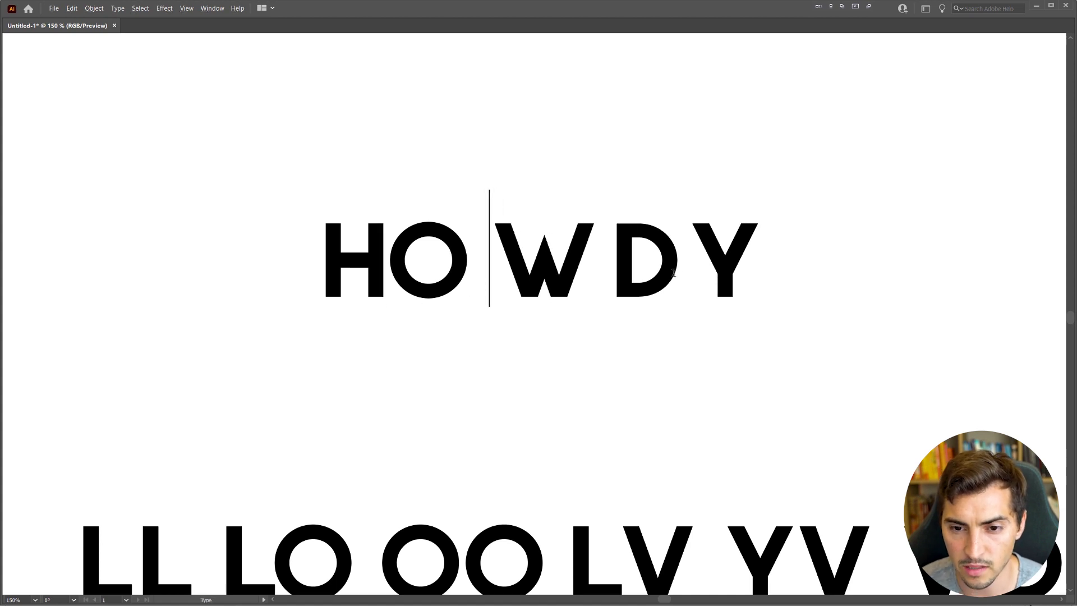
Step: Widen the gap between D and Y in HOWDY and finish editing the text
{"action": "left_click", "coordinate": [704, 268]}
{"action": "key", "text": "alt+Right"}
{"action": "key", "text": "alt+Right"}
{"action": "key", "text": "alt+Right"}
{"action": "key", "text": "alt+Right"}
{"action": "key", "text": "Escape"}
Step: Move HOWDY up the artboard so it sits closer beneath the marked SPACEDOG
{"action": "scroll", "coordinate": [689, 208], "scroll_direction": "down", "scroll_amount": 1}
{"action": "left_click_drag", "start_coordinate": [757, 147], "coordinate": [717, 299]}
{"action": "left_click_drag", "start_coordinate": [609, 372], "coordinate": [603, 283]}
{"action": "left_click", "coordinate": [758, 253]}
{"action": "scroll", "coordinate": [756, 254], "scroll_direction": "down", "scroll_amount": 3, "text": "alt"}
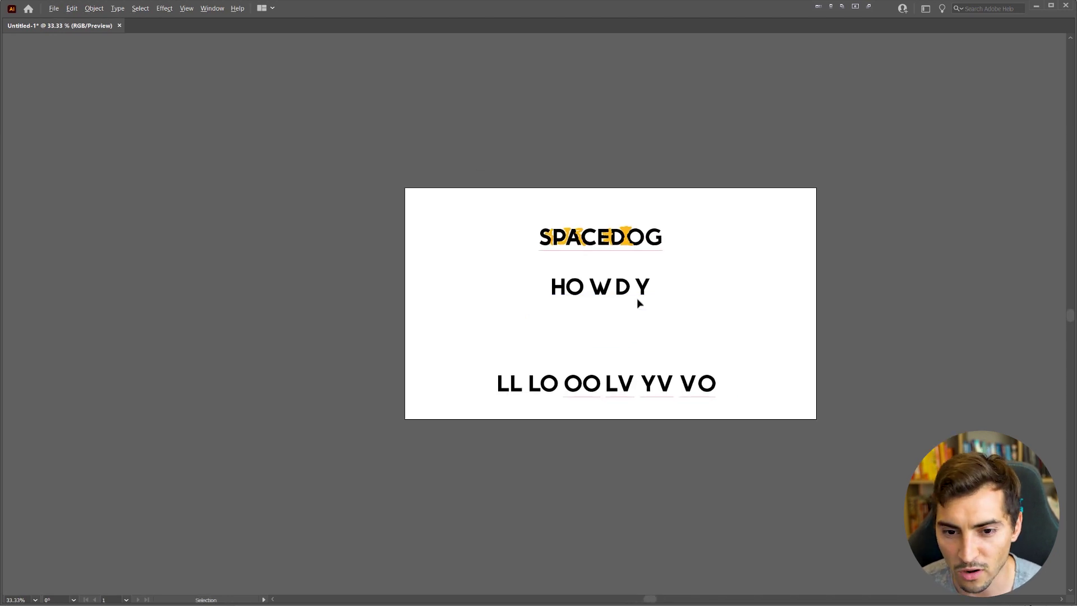
Step: Widen the kerning between H and O in HOWDY to loosen the pair
{"action": "scroll", "coordinate": [638, 302], "scroll_direction": "up", "scroll_amount": 10, "text": "alt"}
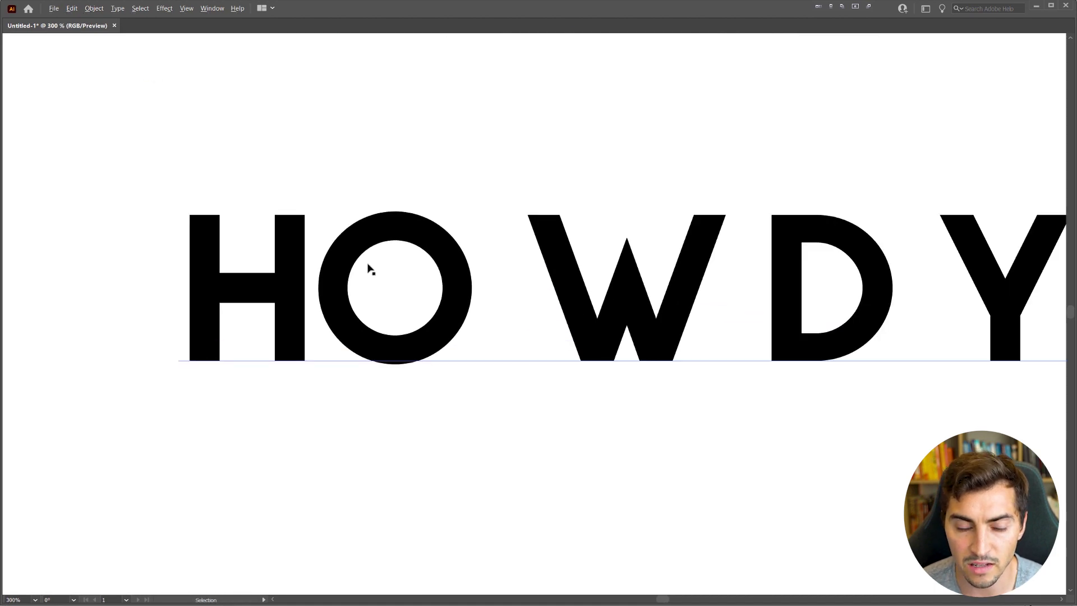
{"action": "left_click", "coordinate": [303, 275]}
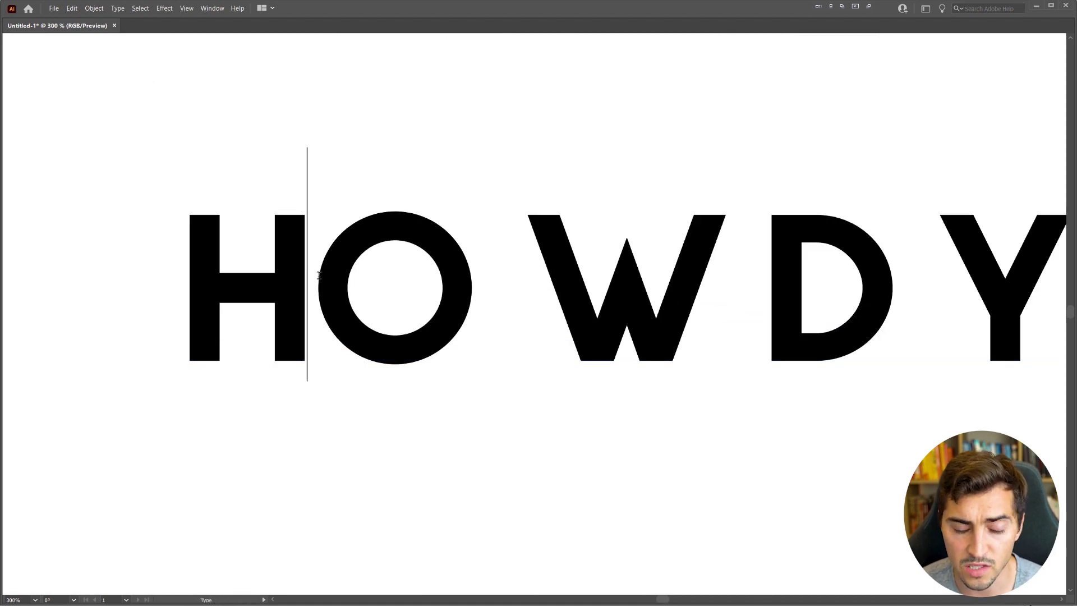
{"action": "key", "text": "alt+Right"}
{"action": "key", "text": "alt+Right"}
{"action": "key", "text": "alt+Right"}
{"action": "key", "text": "alt+Right"}
{"action": "key", "text": "alt+Right"}
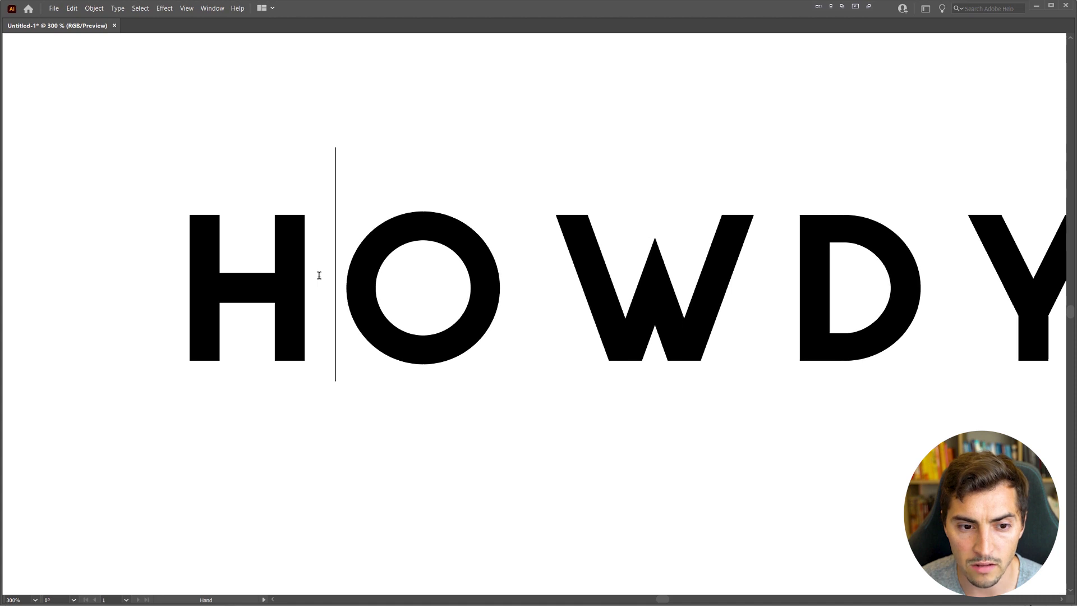
Step: Tighten the kerning between O and W in HOWDY until the W nearly touches the O
{"action": "key", "text": "Right"}
{"action": "key", "text": "alt+Left"}
{"action": "key", "text": "alt+Left"}
{"action": "key", "text": "alt+Left"}
{"action": "key", "text": "alt+Left"}
{"action": "key", "text": "alt+Left"}
{"action": "key", "text": "alt+Left"}
{"action": "key", "text": "alt+Left"}
{"action": "key", "text": "alt+Left"}
{"action": "key", "text": "alt+Left"}
{"action": "key", "text": "alt+Left"}
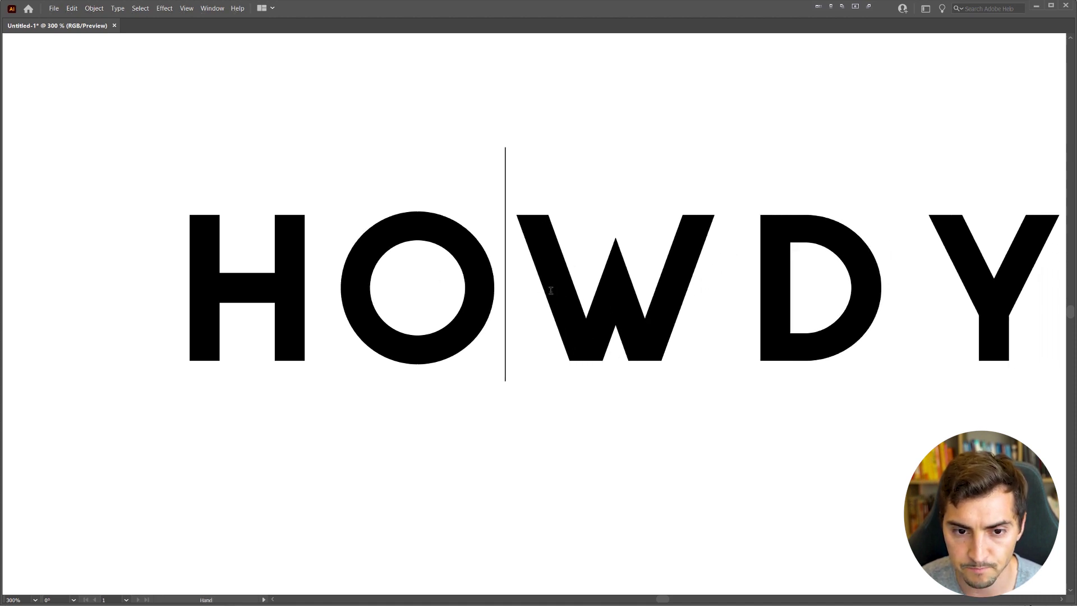
{"action": "key", "text": "alt+Left"}
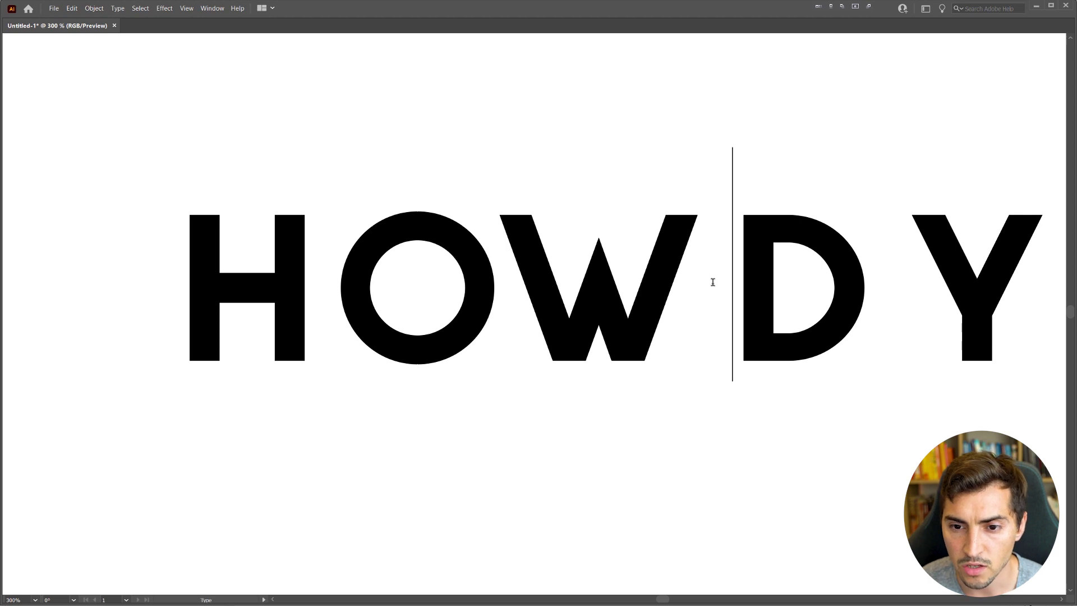
Step: Test wider and tighter kerning between W and D in HOWDY, and settle on a narrow gap
{"action": "key", "text": "alt+Right"}
{"action": "key", "text": "alt+Right"}
{"action": "key", "text": "alt+Right"}
{"action": "key", "text": "alt+Left"}
{"action": "key", "text": "alt+Left"}
{"action": "key", "text": "alt+Left"}
{"action": "key", "text": "alt+Left"}
{"action": "key", "text": "alt+Left"}
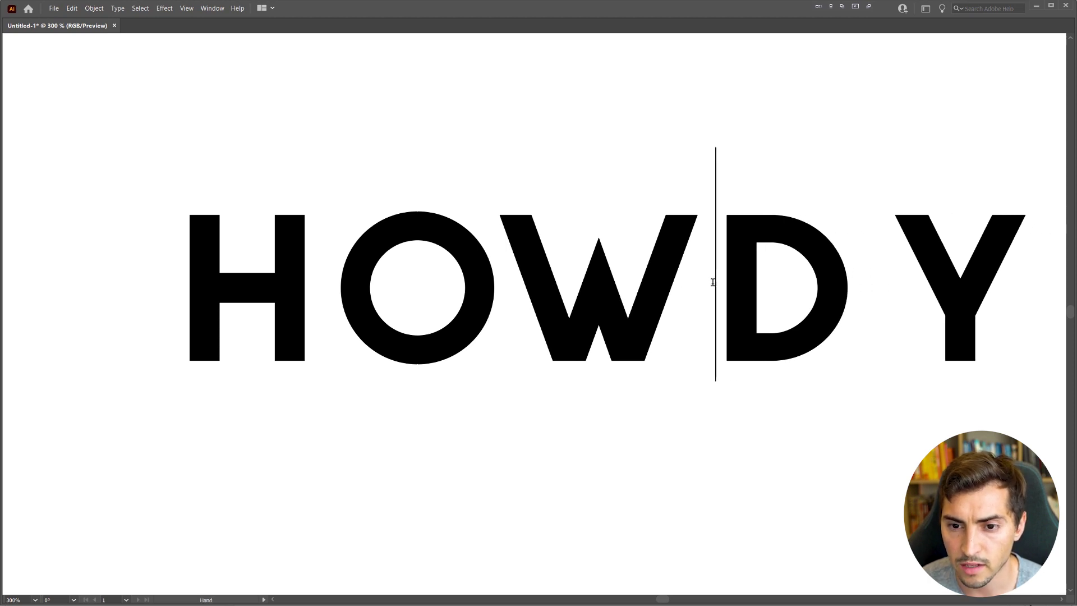
{"action": "key", "text": "alt+Left"}
{"action": "key", "text": "alt+Left"}
Step: Tighten the kerning between D and Y in HOWDY until the Y's arm tucks over the D's curve, and check the whole word
{"action": "scroll", "coordinate": [707, 281], "scroll_direction": "up", "scroll_amount": 1}
{"action": "scroll", "coordinate": [707, 281], "scroll_direction": "right", "scroll_amount": 3}
{"action": "left_click", "coordinate": [694, 285]}
{"action": "key", "text": "alt+Left"}
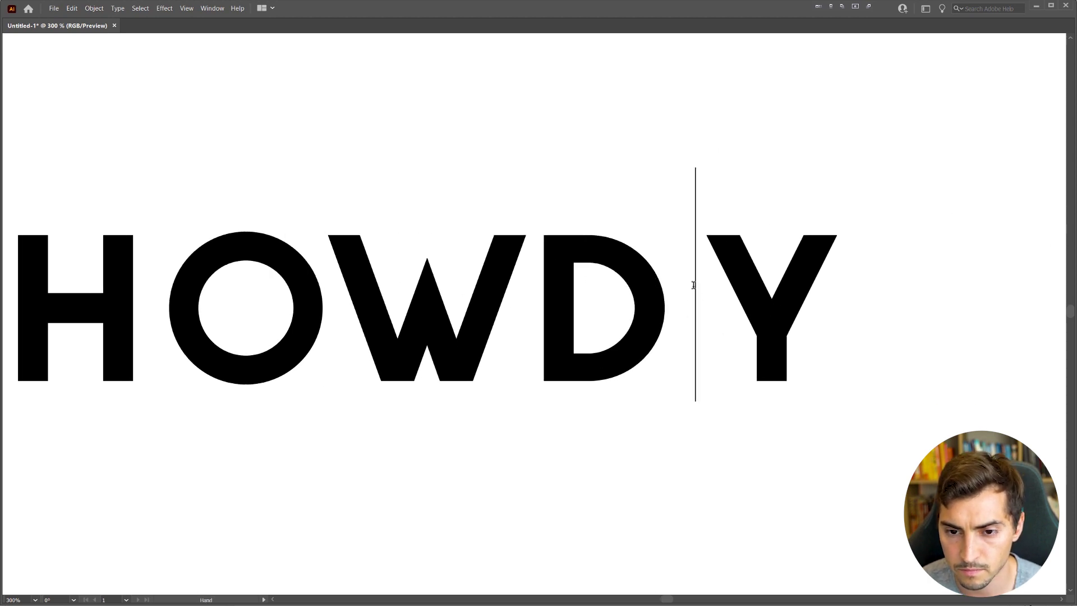
{"action": "key", "text": "alt+Left"}
{"action": "key", "text": "alt+Left"}
{"action": "key", "text": "alt+Left"}
{"action": "key", "text": "alt+Left"}
{"action": "key", "text": "alt+Left"}
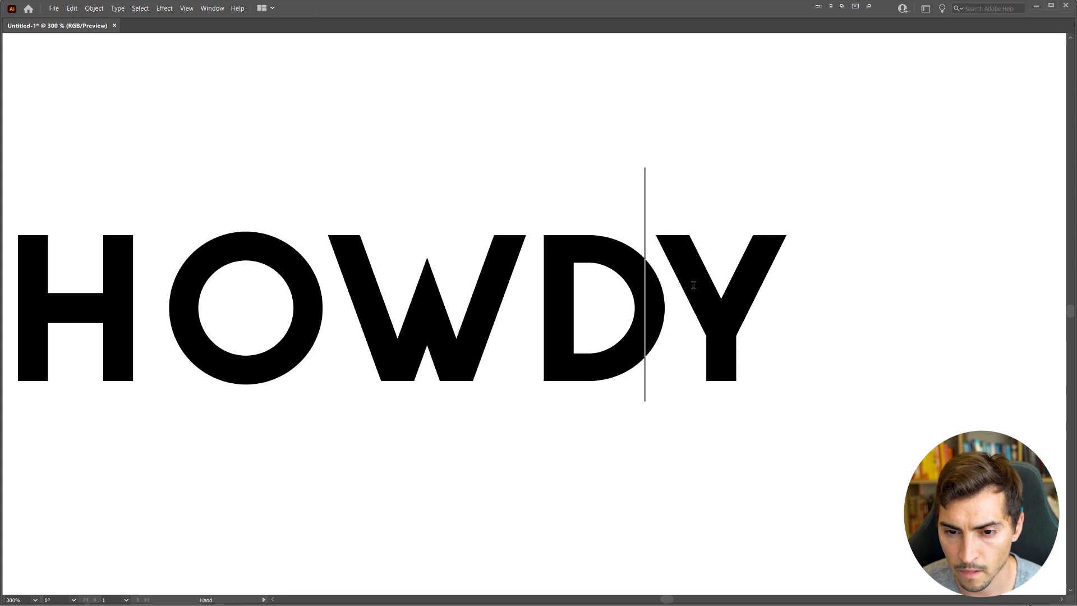
{"action": "scroll", "coordinate": [706, 272], "scroll_direction": "up", "scroll_amount": 2}
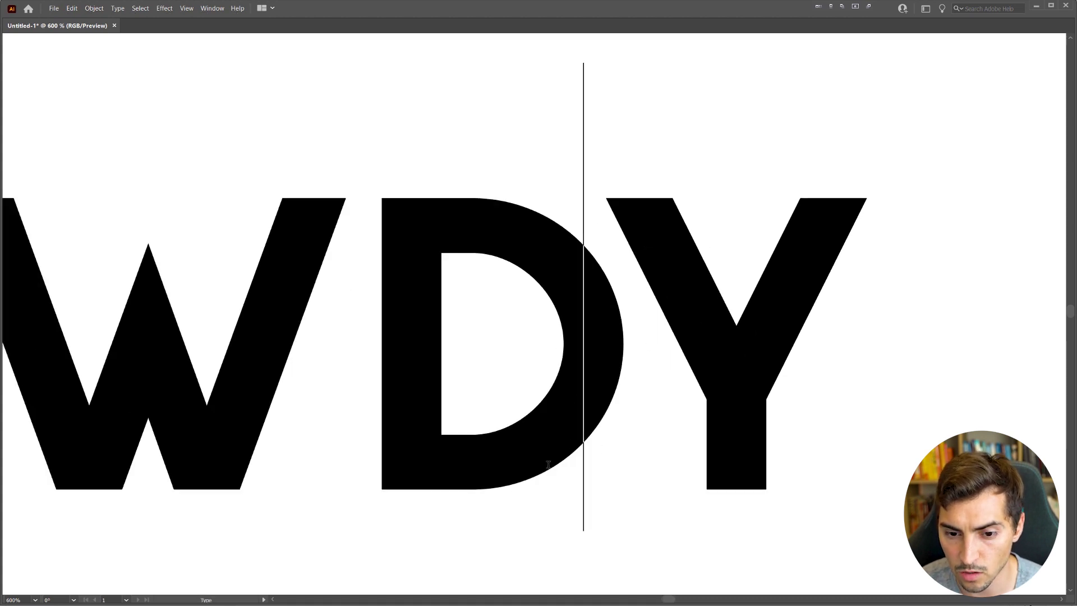
{"action": "key", "text": "ctrl+minus"}
{"action": "key", "text": "ctrl+minus"}
{"action": "key", "text": "ctrl+minus"}
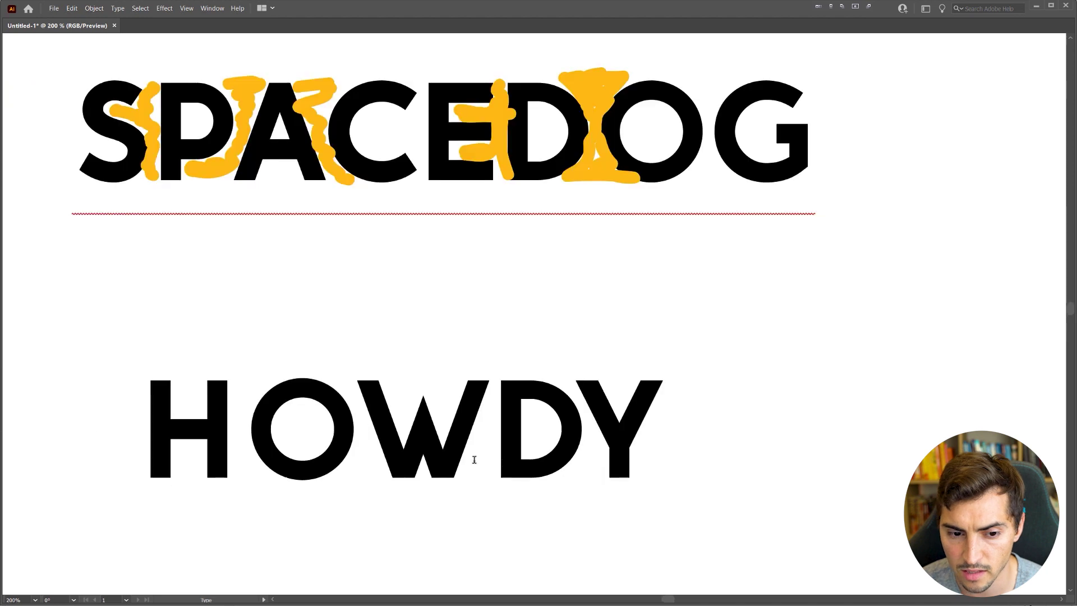
{"action": "scroll", "coordinate": [348, 433], "scroll_direction": "down", "scroll_amount": 4}
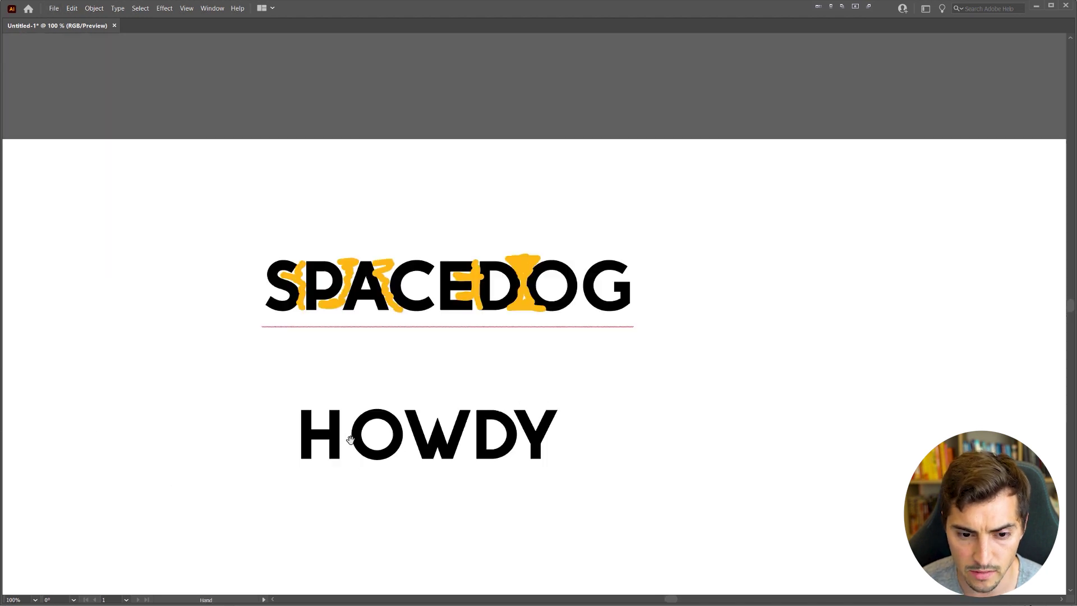
Step: Move SPACEDOG with its orange strokes up and away from HOWDY, and hide the artboard edges
{"action": "left_click_drag", "start_coordinate": [402, 461], "coordinate": [625, 217]}
{"action": "left_click", "coordinate": [594, 183]}
{"action": "key", "text": "ctrl+z"}
{"action": "left_click", "coordinate": [548, 180]}
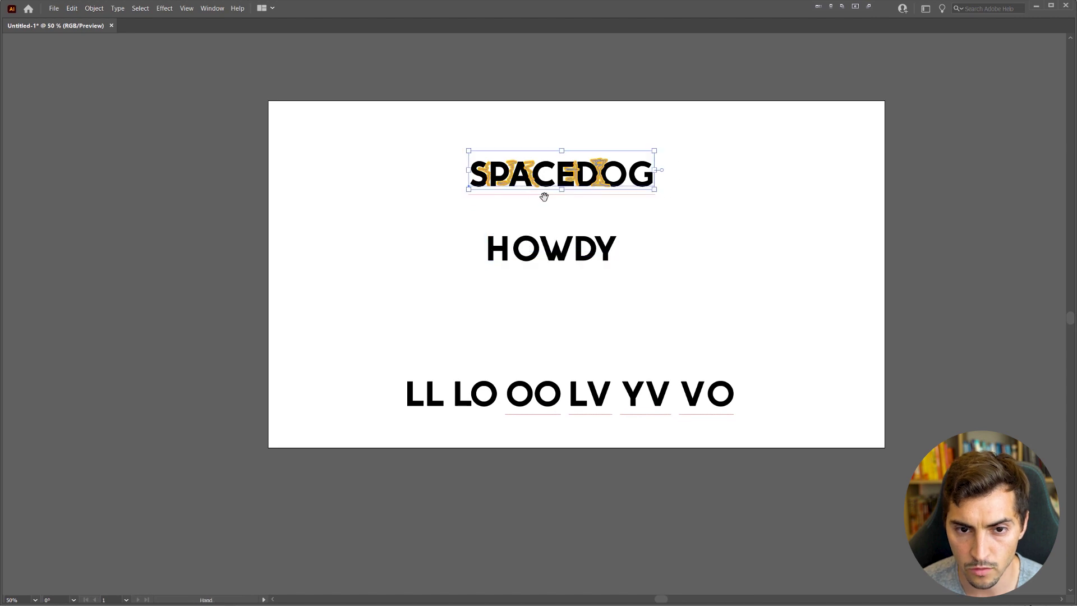
{"action": "left_click_drag", "start_coordinate": [546, 197], "coordinate": [518, 235]}
{"action": "left_click_drag", "start_coordinate": [521, 218], "coordinate": [507, 92]}
{"action": "key", "text": "ctrl+shift+h"}
{"action": "scroll", "coordinate": [529, 206], "scroll_direction": "up", "scroll_amount": 1}
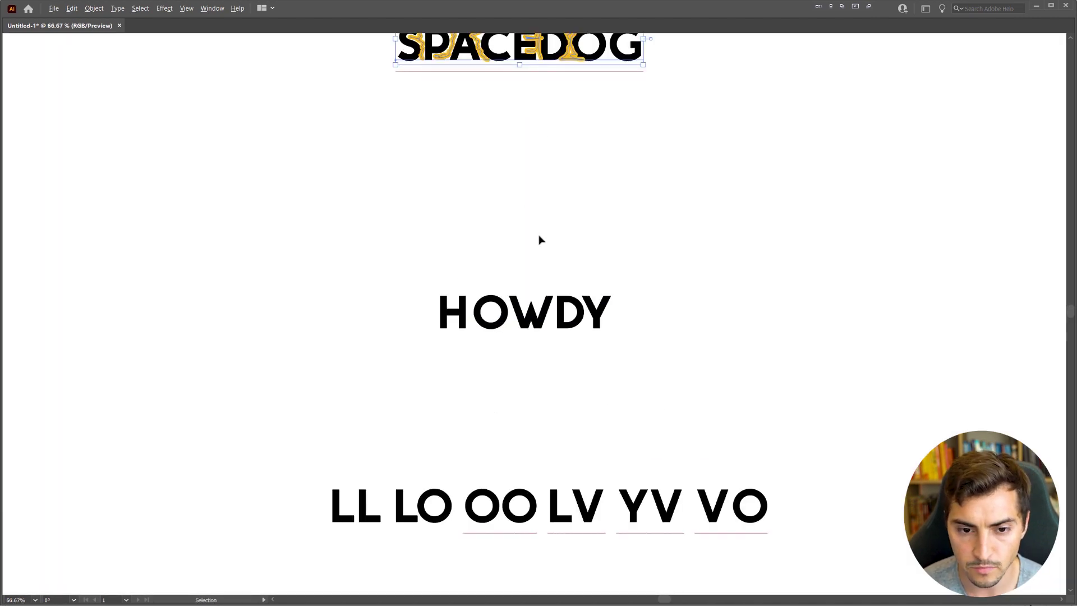
Step: Move the row of sample letter pairs further down so HOWDY stands alone
{"action": "left_click_drag", "start_coordinate": [538, 240], "coordinate": [544, 148]}
{"action": "left_click_drag", "start_coordinate": [512, 414], "coordinate": [513, 551]}
{"action": "scroll", "coordinate": [509, 248], "scroll_direction": "up", "scroll_amount": 1}
{"action": "left_click_drag", "start_coordinate": [567, 158], "coordinate": [544, 223]}
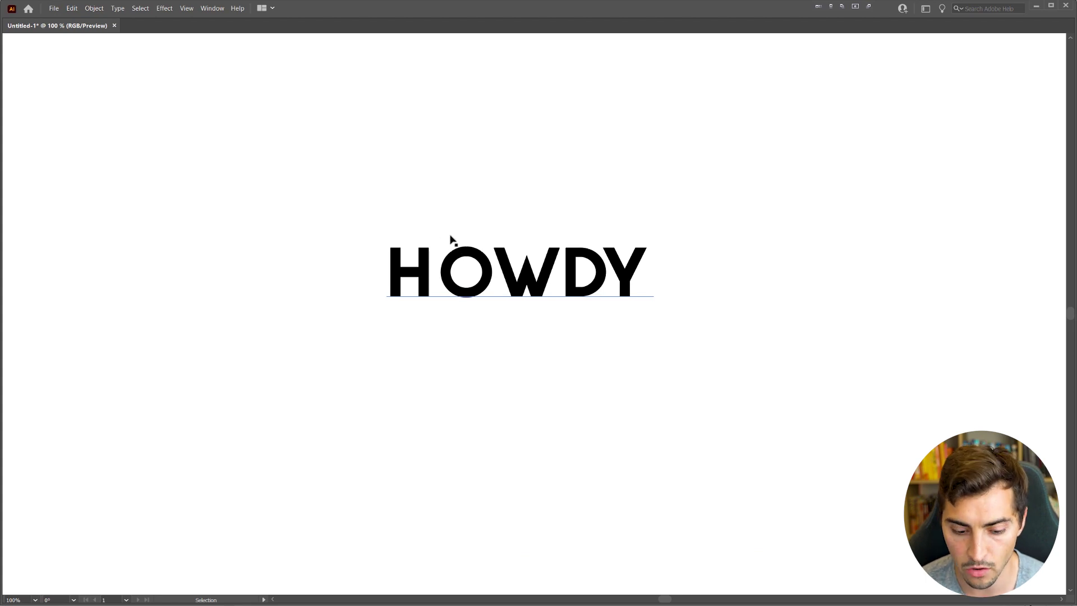
Step: Kern the O of HOWDY in until it overlaps the H, and open it back up to a narrow gap
{"action": "scroll", "coordinate": [431, 269], "scroll_direction": "up", "scroll_amount": 3}
{"action": "left_click", "coordinate": [452, 269]}
{"action": "key", "text": "alt+Left"}
{"action": "key", "text": "alt+Left"}
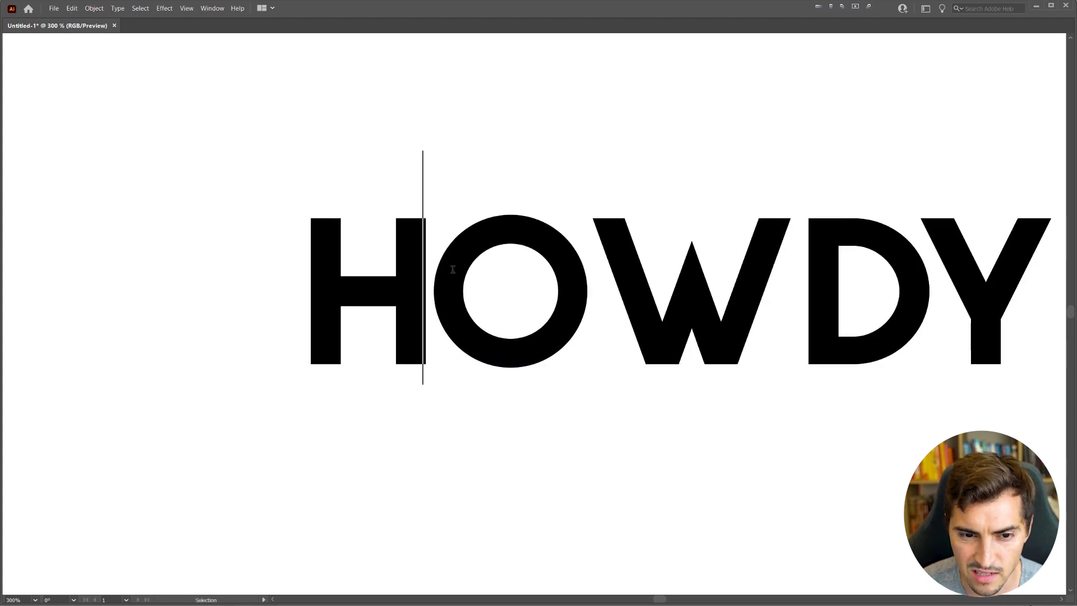
{"action": "key", "text": "alt+Left"}
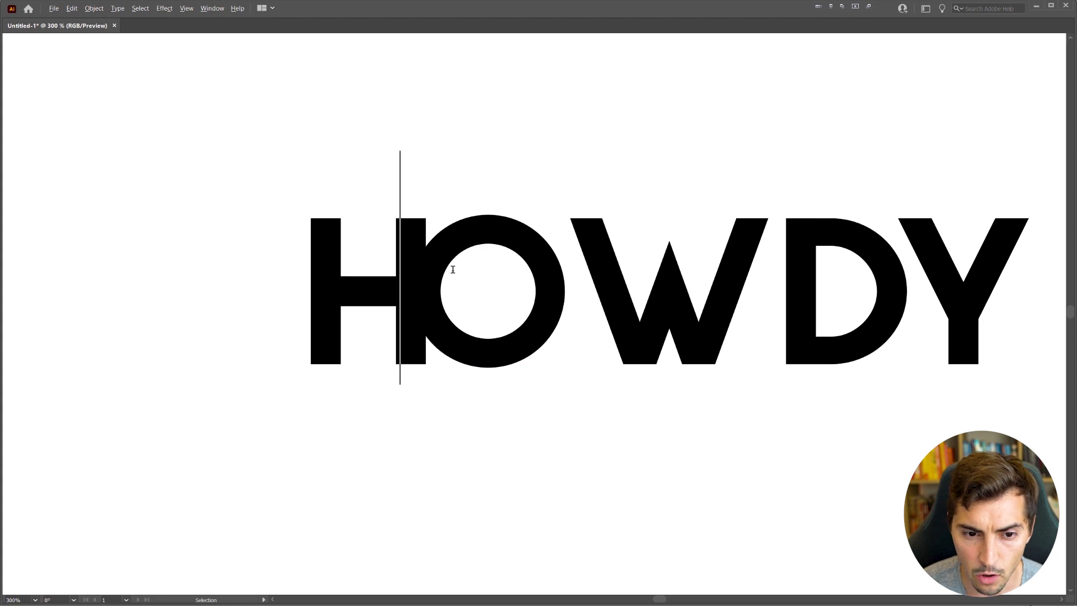
{"action": "key", "text": "alt+Right"}
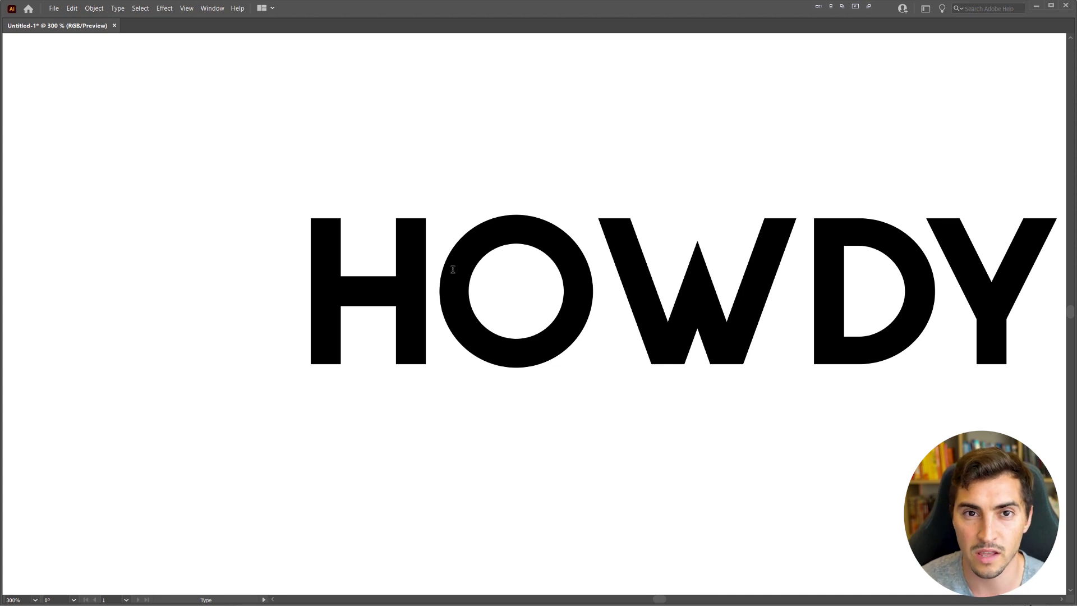
Step: Try larger kerning increments in both directions between H and O in HOWDY, and return to the narrow gap
{"action": "key", "text": "ctrl+alt+Left"}
{"action": "key", "text": "ctrl+alt+Right"}
{"action": "key", "text": "ctrl+alt+Right"}
{"action": "key", "text": "ctrl+alt+Right"}
{"action": "key", "text": "ctrl+alt+Left"}
{"action": "key", "text": "ctrl+alt+Left"}
{"action": "key", "text": "ctrl+alt+Left"}
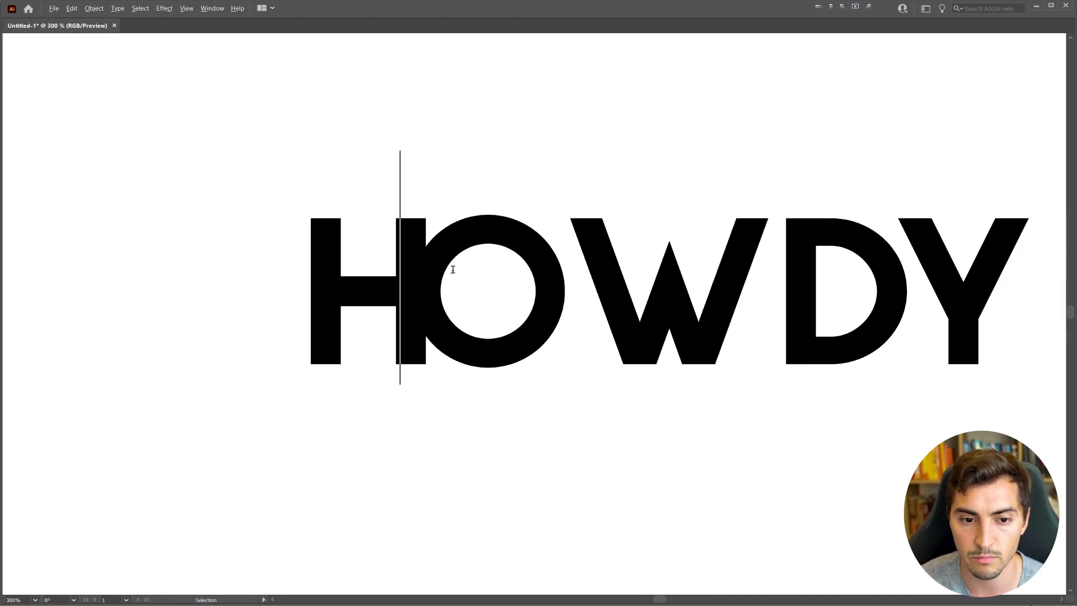
{"action": "key", "text": "ctrl+alt+Right"}
{"action": "key", "text": "ctrl+z"}
{"action": "key", "text": "ctrl+shift+z"}
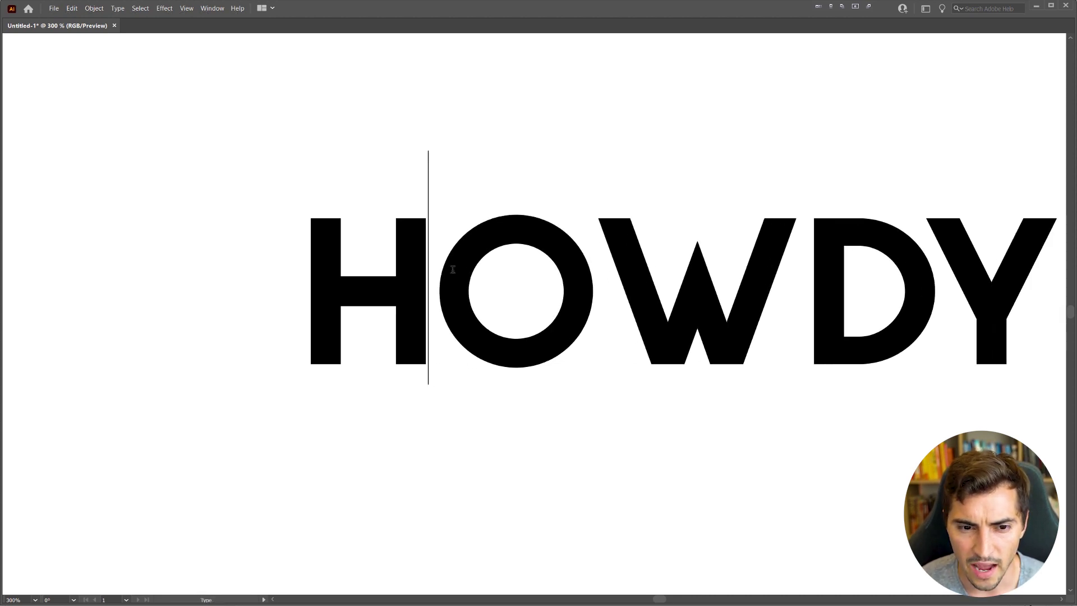
Step: Tighten the kerning between O and W in HOWDY slightly so the W tucks in beside the O's curve
{"action": "scroll", "coordinate": [453, 269], "scroll_direction": "up", "scroll_amount": 2}
{"action": "scroll", "coordinate": [697, 196], "scroll_direction": "right", "scroll_amount": 1}
{"action": "key", "text": "Right"}
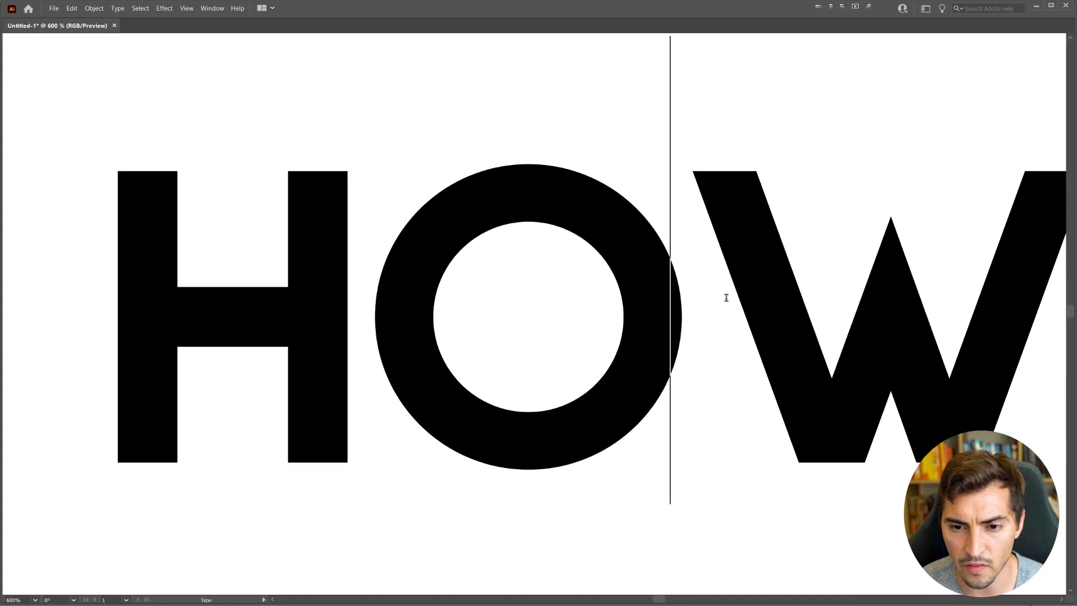
{"action": "scroll", "coordinate": [705, 304], "scroll_direction": "right", "scroll_amount": 2}
{"action": "scroll", "coordinate": [700, 308], "scroll_direction": "down", "scroll_amount": 3}
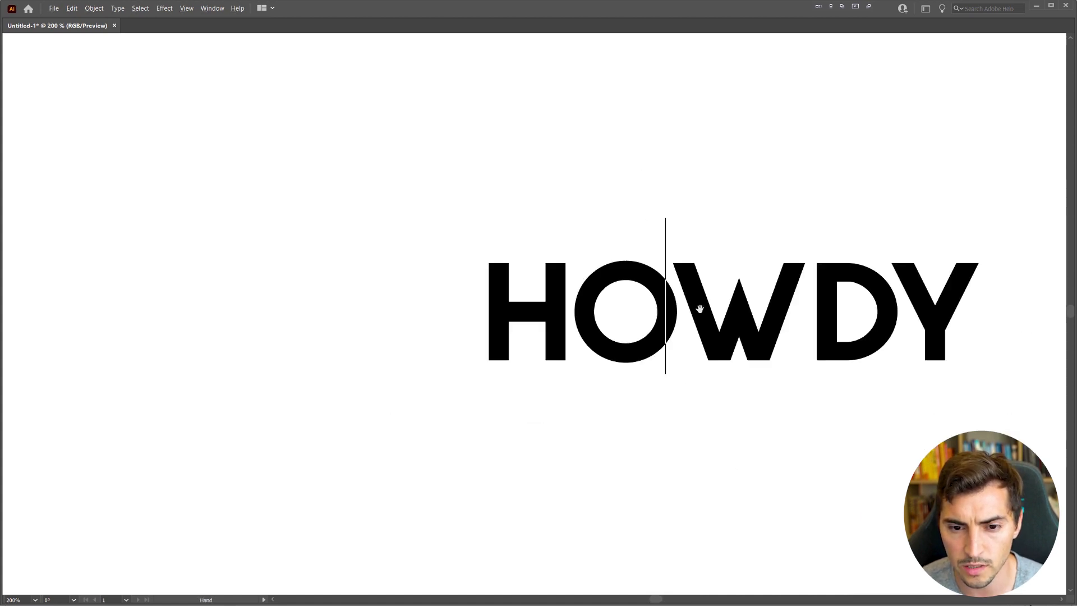
Step: Try the O–W gap in HOWDY one nudge wider and back, and tighten the kerning between W and D slightly
{"action": "key", "text": "alt+Right"}
{"action": "key", "text": "alt+Left"}
{"action": "scroll", "coordinate": [583, 314], "scroll_direction": "right", "scroll_amount": 4}
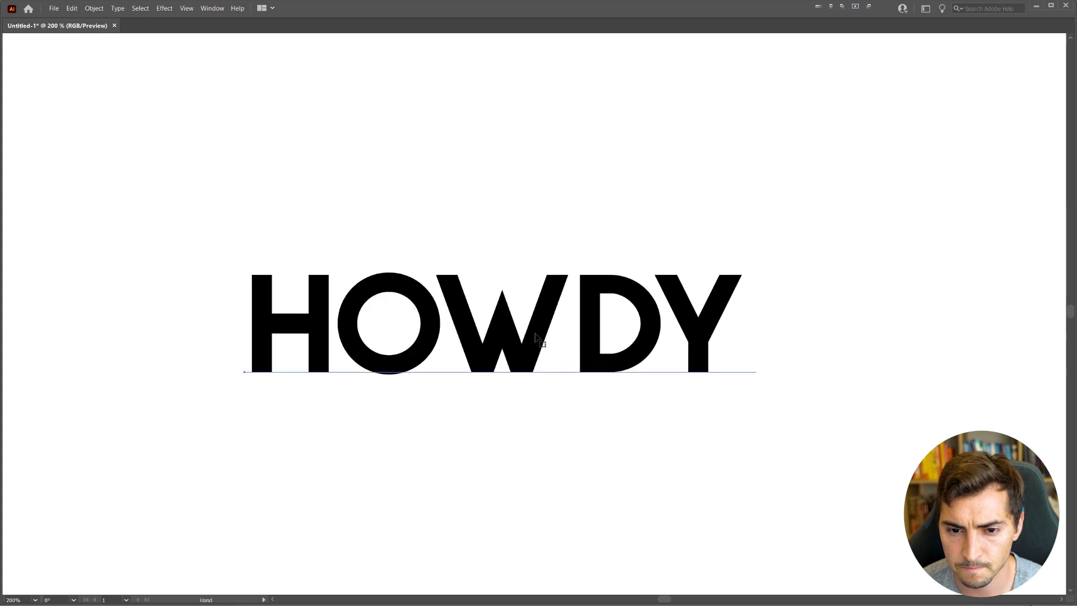
{"action": "key", "text": "Right"}
{"action": "key", "text": "alt+Left"}
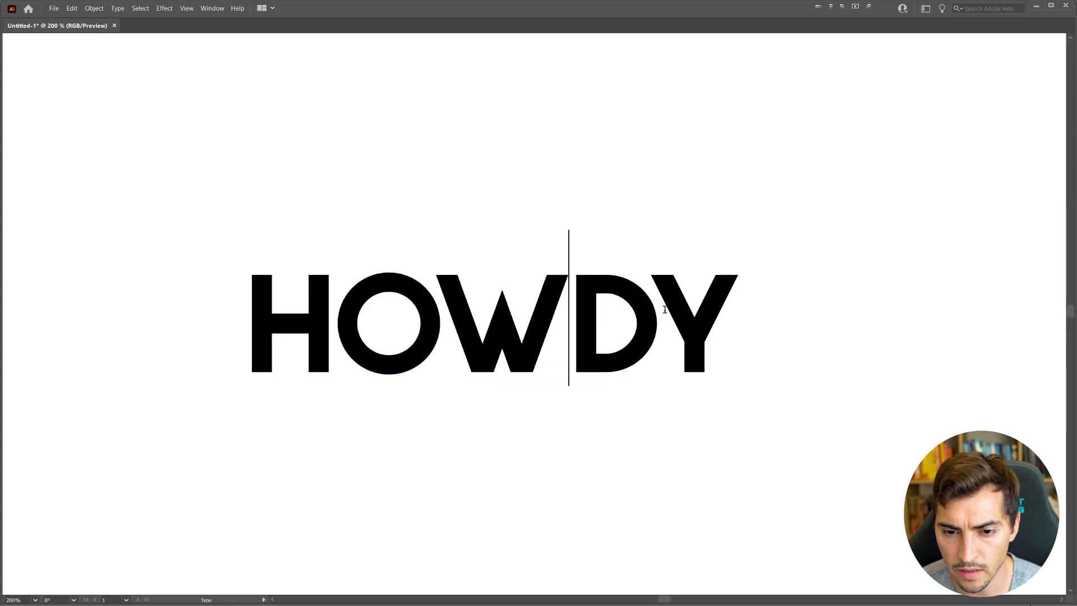
Step: Examine the kerned HOWDY at several magnifications, comparing the negative space between its letters up close and at small size
{"action": "scroll", "coordinate": [781, 276], "scroll_direction": "down", "scroll_amount": 3}
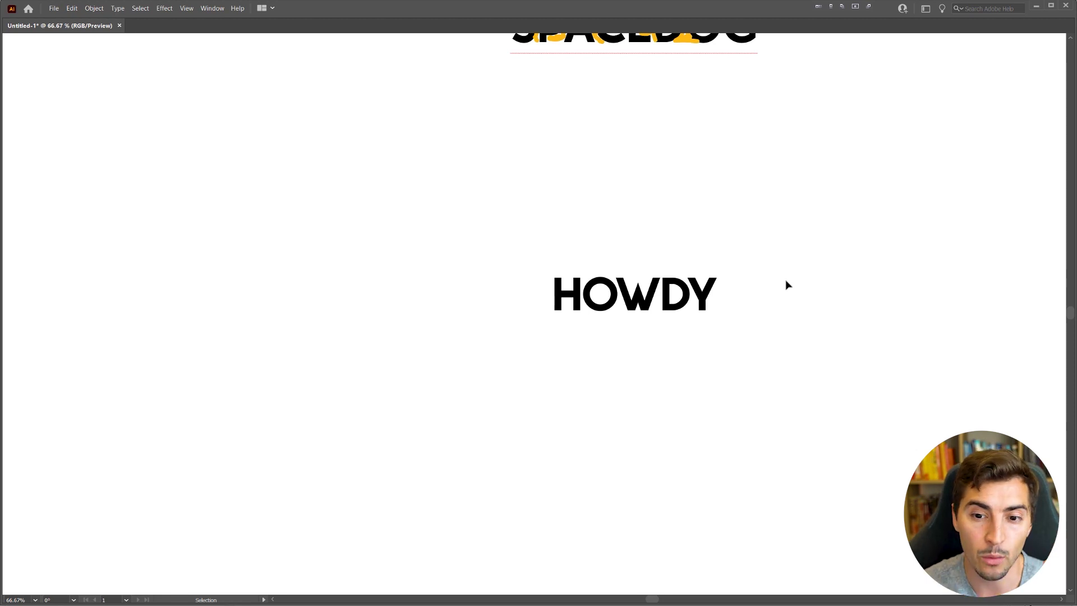
{"action": "left_click_drag", "start_coordinate": [732, 286], "coordinate": [485, 330]}
{"action": "left_click_drag", "start_coordinate": [371, 317], "coordinate": [415, 313]}
{"action": "scroll", "coordinate": [442, 242], "scroll_direction": "up", "scroll_amount": 2}
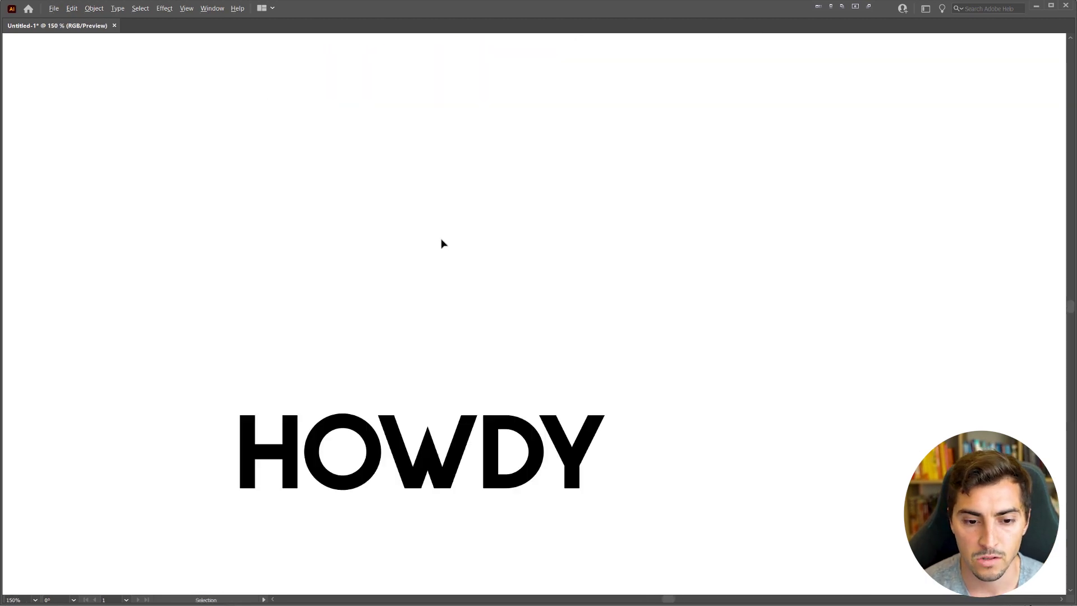
{"action": "scroll", "coordinate": [442, 243], "scroll_direction": "down", "scroll_amount": 3}
{"action": "left_click_drag", "start_coordinate": [449, 238], "coordinate": [480, 183]}
{"action": "scroll", "coordinate": [474, 187], "scroll_direction": "up", "scroll_amount": 1}
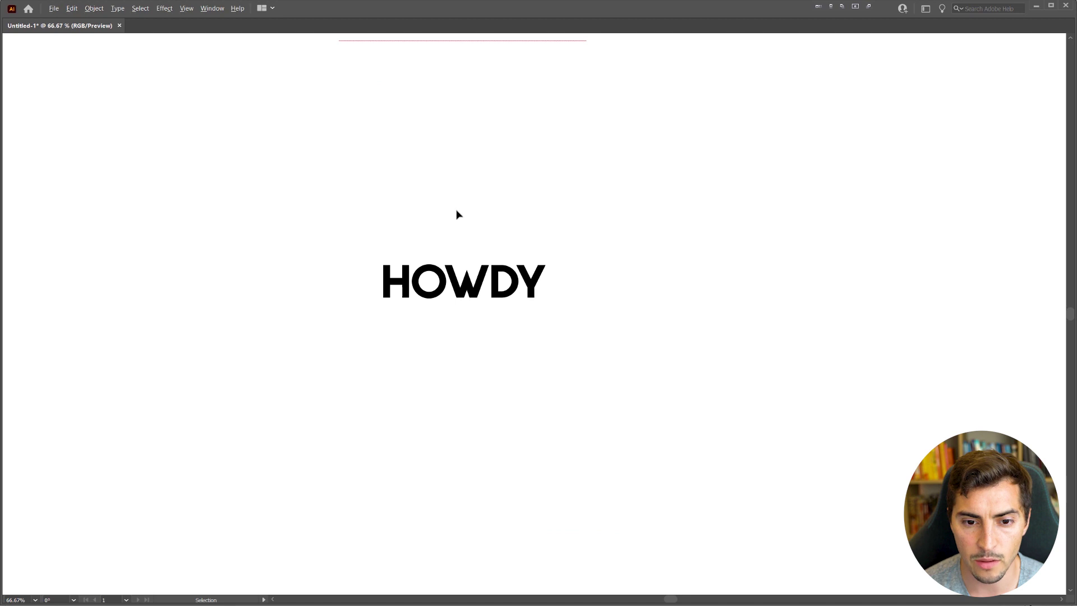
{"action": "scroll", "coordinate": [457, 211], "scroll_direction": "up", "scroll_amount": 1}
{"action": "left_click_drag", "start_coordinate": [483, 165], "coordinate": [495, 143]}
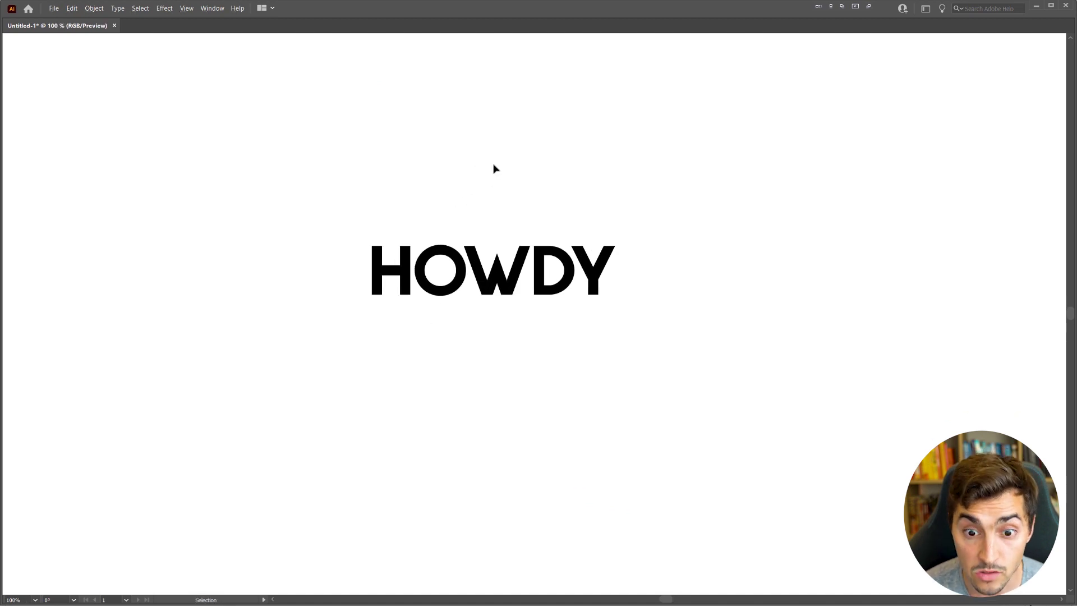
{"action": "left_click_drag", "start_coordinate": [494, 169], "coordinate": [528, 173]}
{"action": "scroll", "coordinate": [493, 280], "scroll_direction": "up", "scroll_amount": 1}
{"action": "scroll", "coordinate": [539, 224], "scroll_direction": "up", "scroll_amount": 1}
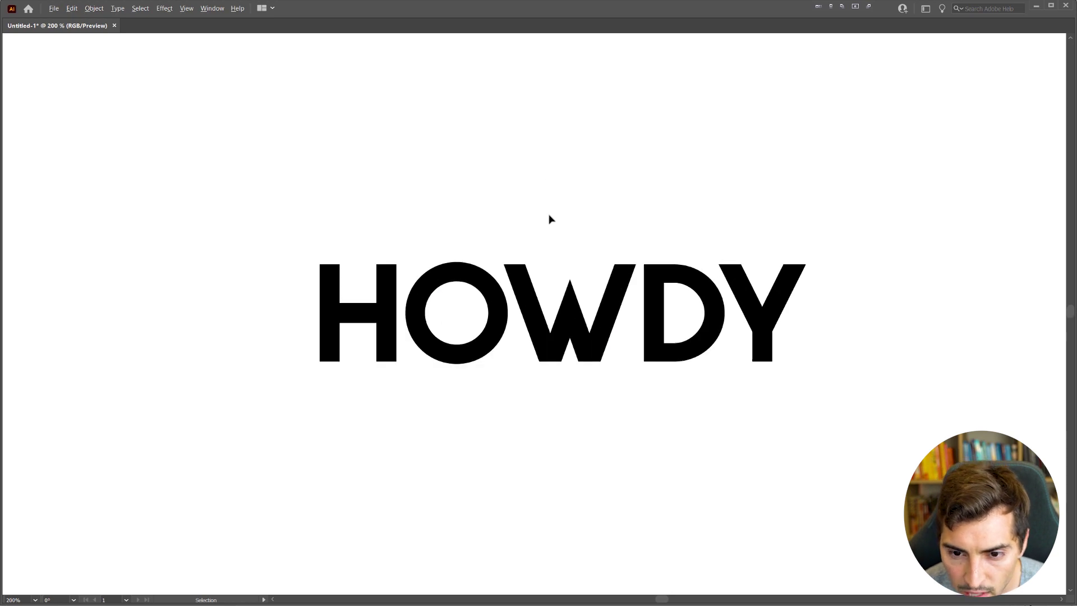
{"action": "scroll", "coordinate": [533, 249], "scroll_direction": "down", "scroll_amount": 1}
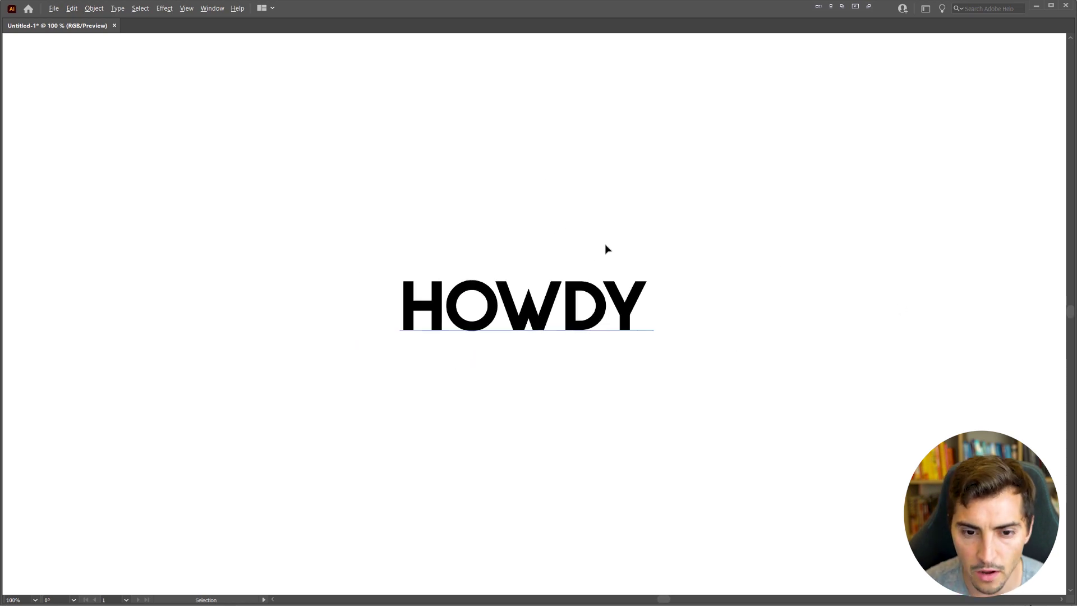
{"action": "scroll", "coordinate": [622, 238], "scroll_direction": "down", "scroll_amount": 1}
{"action": "scroll", "coordinate": [629, 274], "scroll_direction": "down", "scroll_amount": 1}
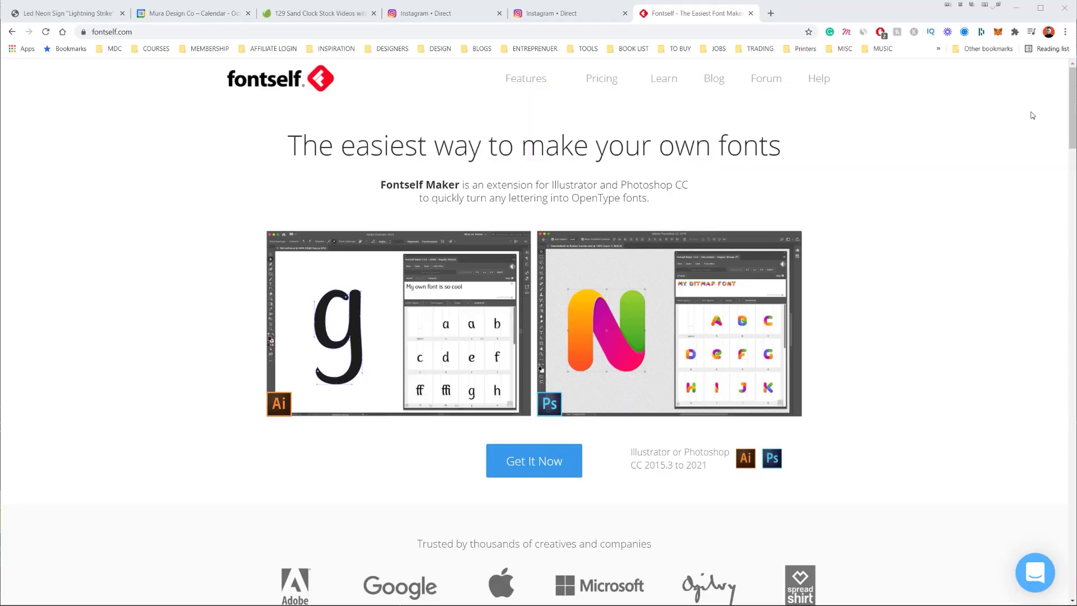
Step: Switch to Chrome and look through the Fontself and Glyphs home pages for their font-making features
{"action": "scroll", "coordinate": [1070, 100], "scroll_direction": "down", "scroll_amount": 7}
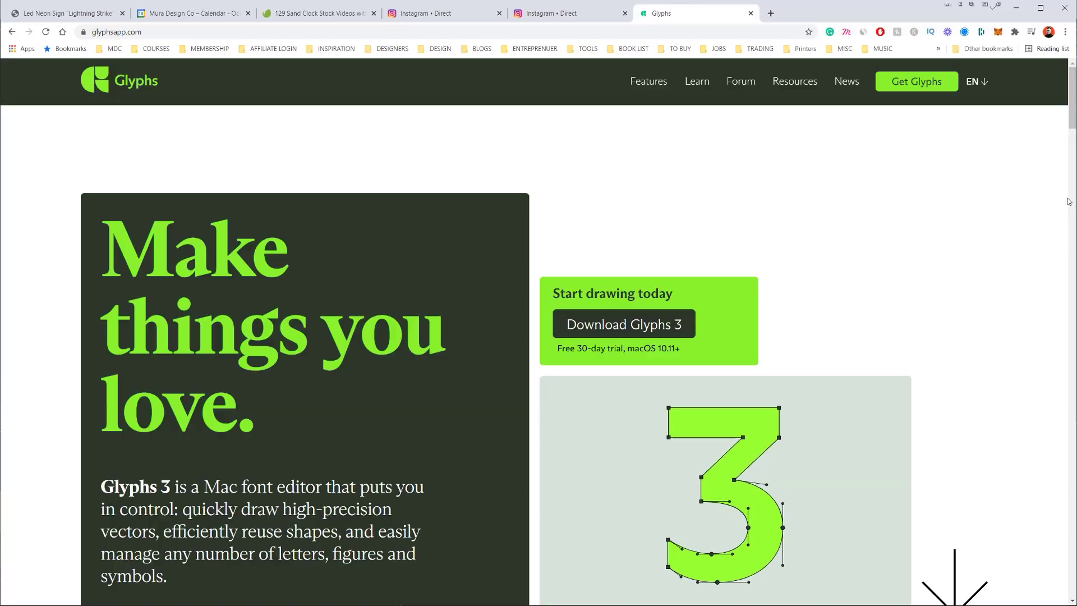
{"action": "scroll", "coordinate": [1068, 202], "scroll_direction": "down", "scroll_amount": 12}
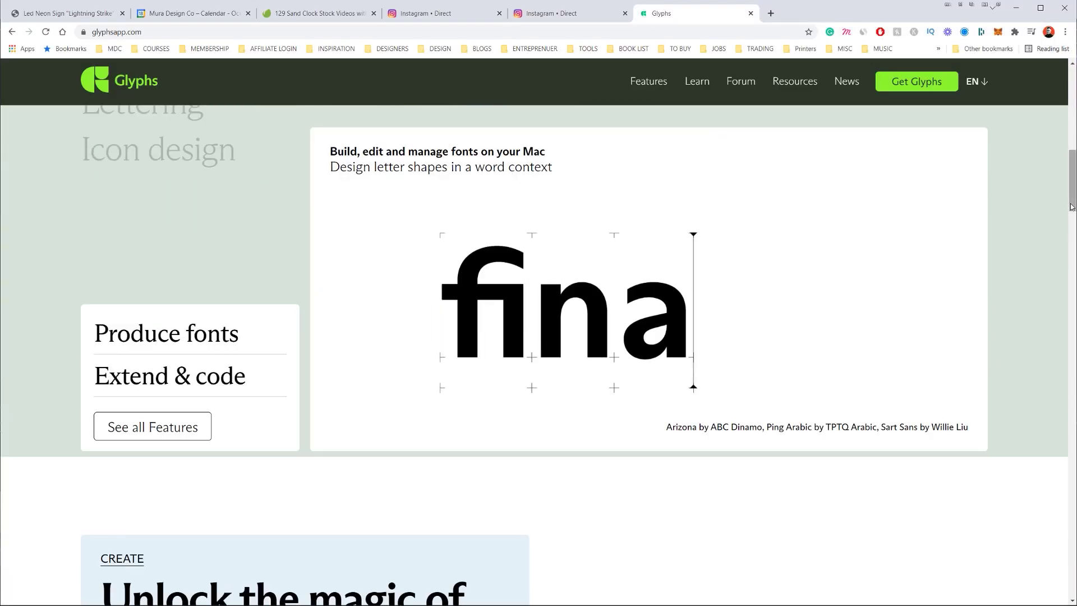
{"action": "scroll", "coordinate": [1070, 206], "scroll_direction": "down", "scroll_amount": 13}
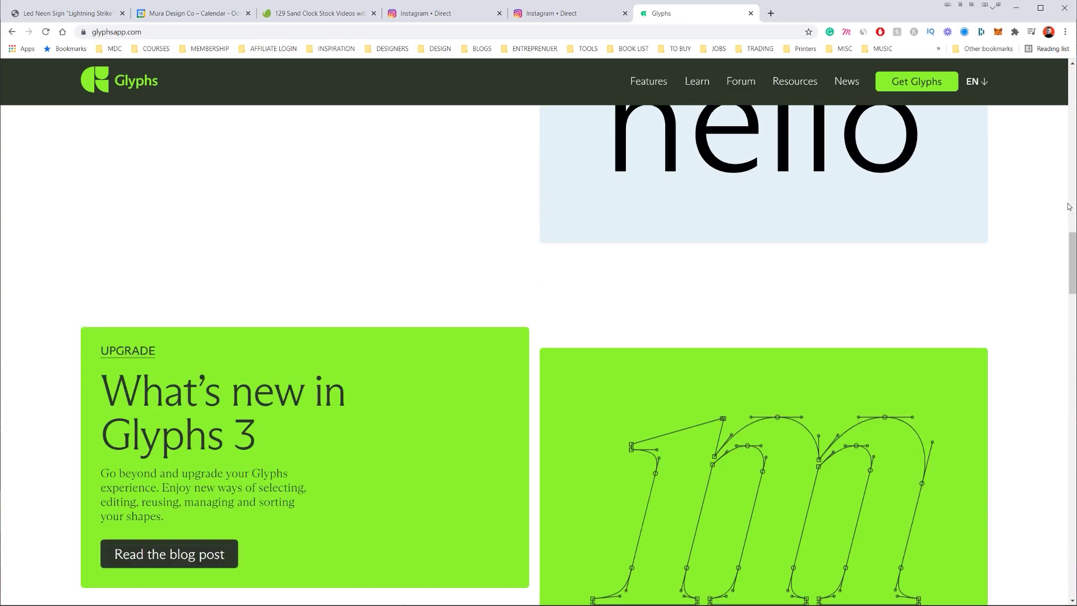